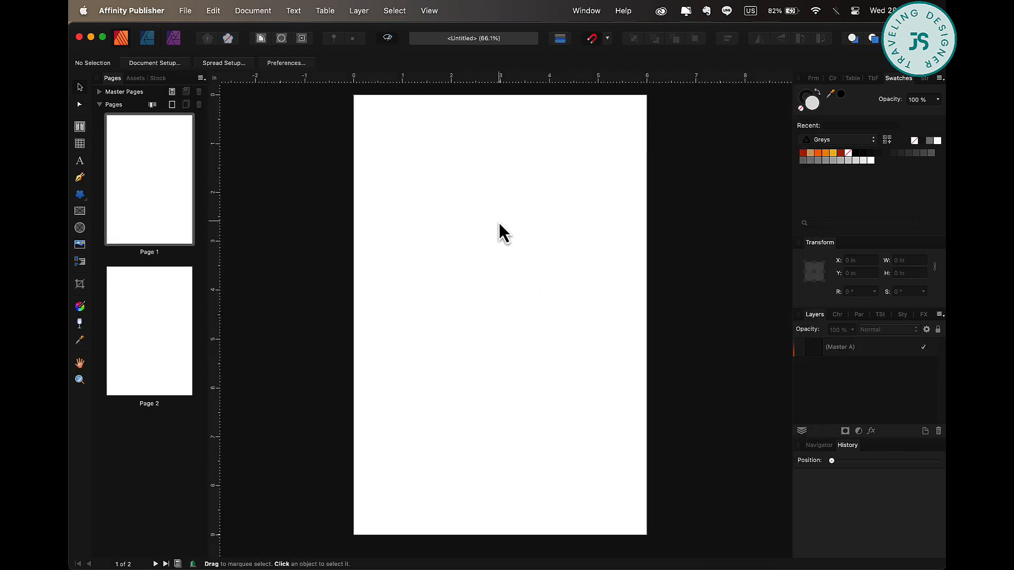
# Add a text frame about 1.96 × 0.49 in near page 1's upper-left corner containing the title Notes.
pyautogui.click(81, 128)
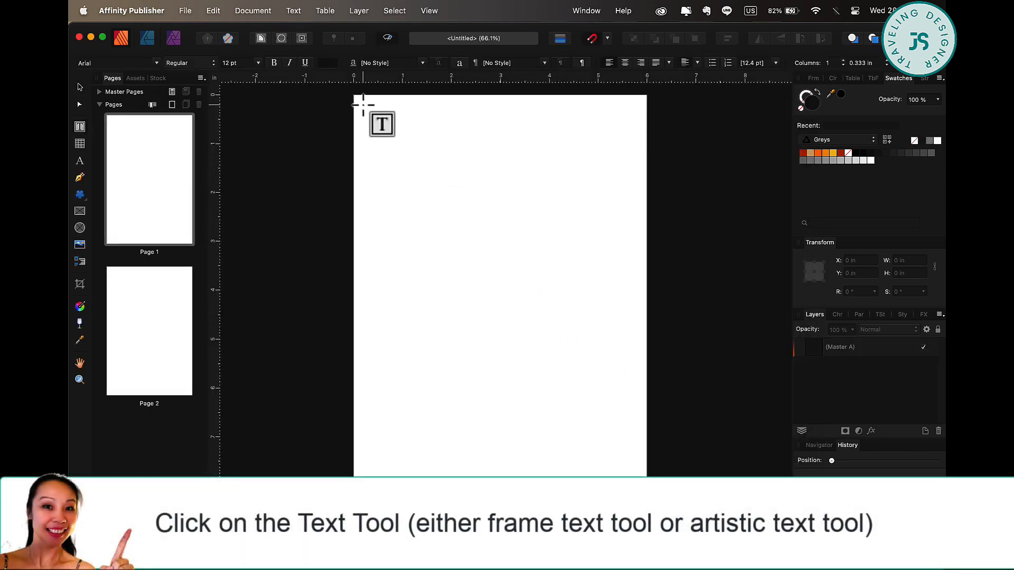
pyautogui.moveTo(362, 103); pyautogui.dragTo(458, 127)
pyautogui.write('Notes')
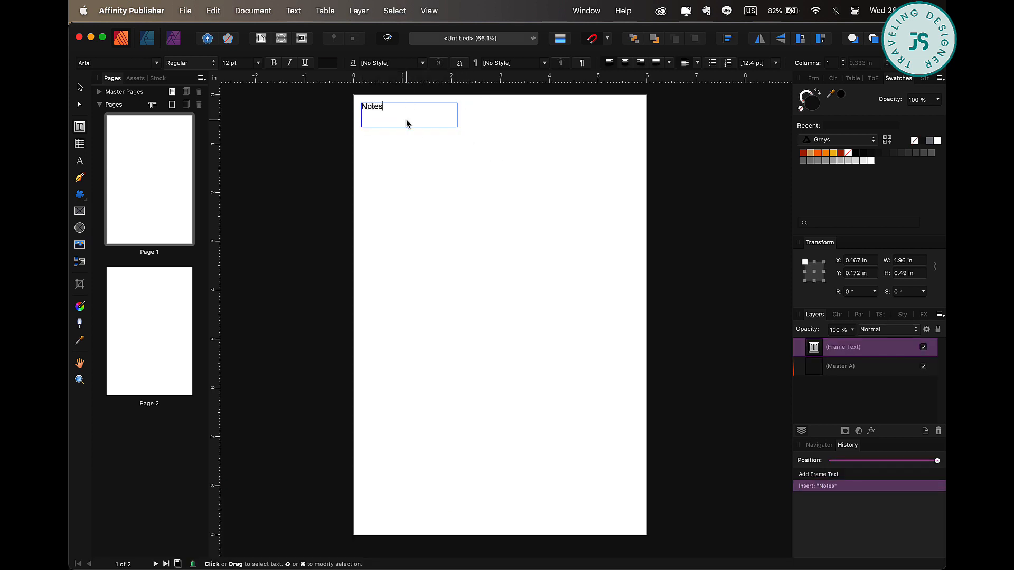
# Set the whole Notes title in the adhellita font at 24 pt.
pyautogui.press('super+a')
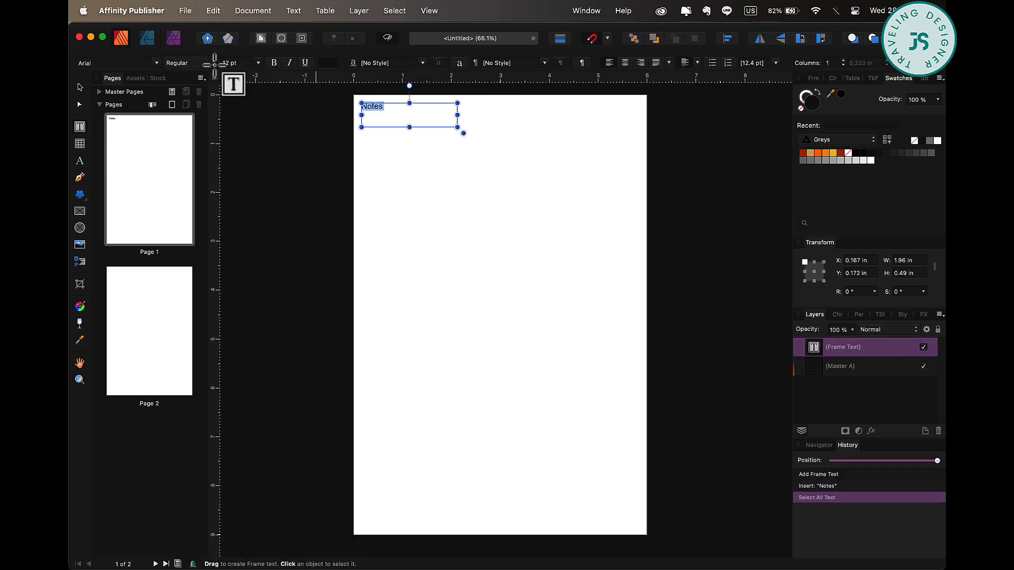
pyautogui.click(156, 67)
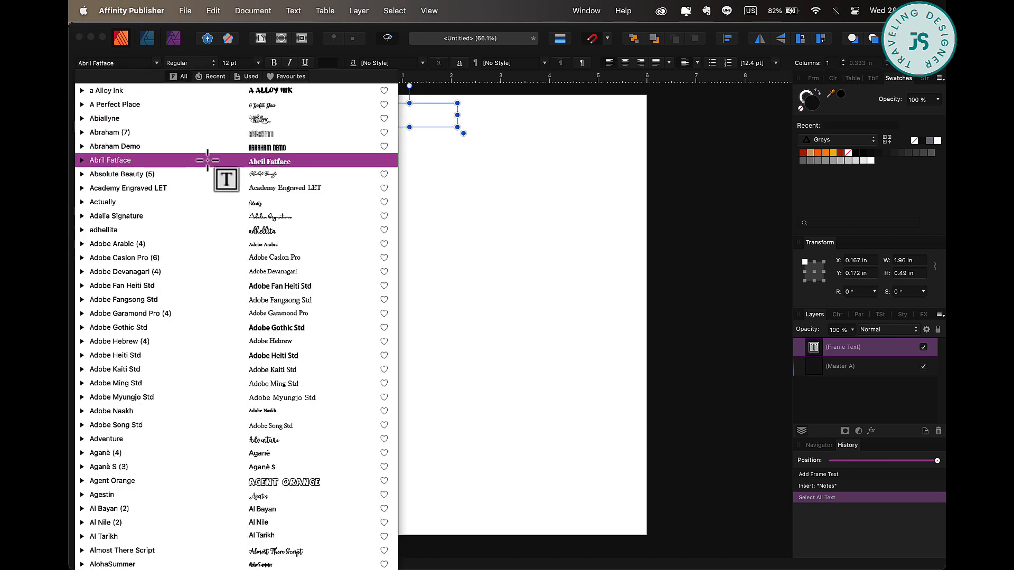
pyautogui.click(223, 230)
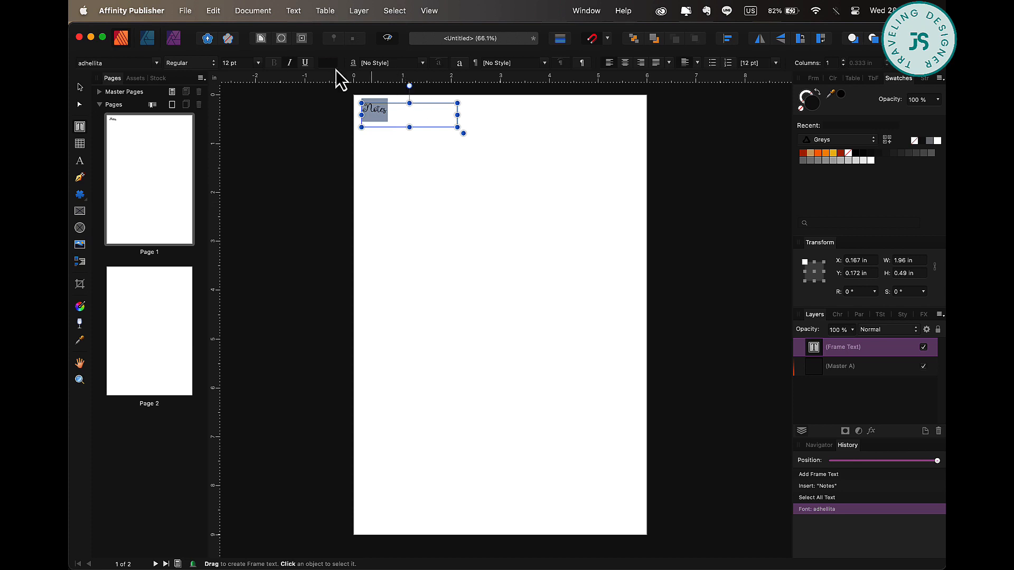
pyautogui.click(259, 64)
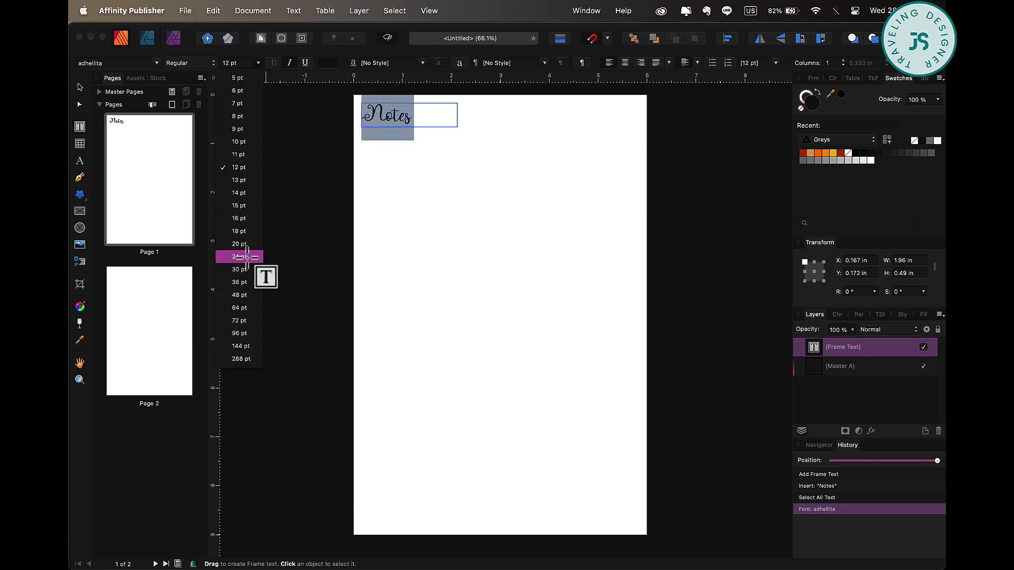
pyautogui.click(248, 257)
# Shrink the Notes text frame to about 1.13 × 0.47 in and place it slightly inside the page's upper-left corner.
pyautogui.click(80, 104)
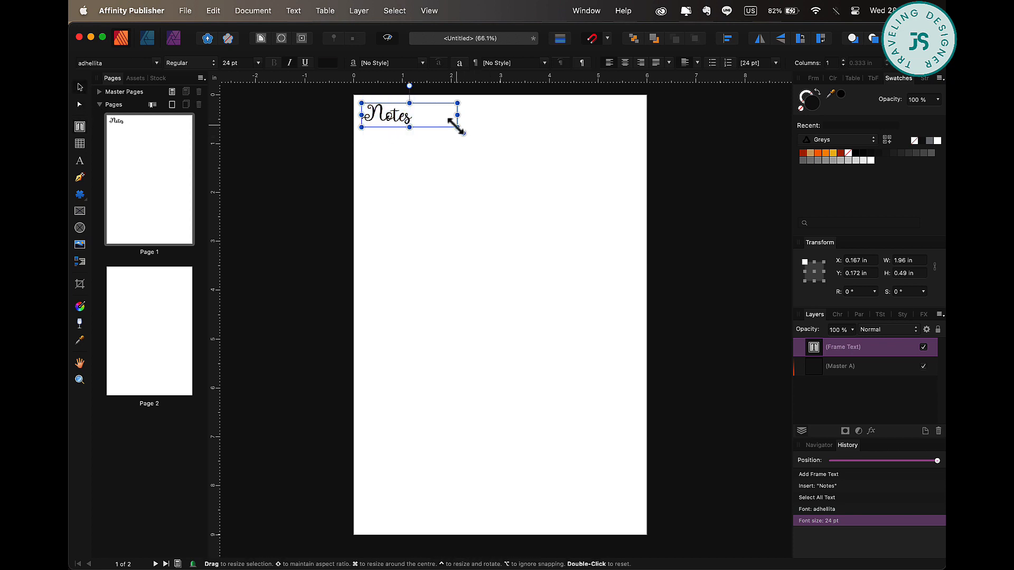
pyautogui.moveTo(457, 127); pyautogui.dragTo(402, 121)
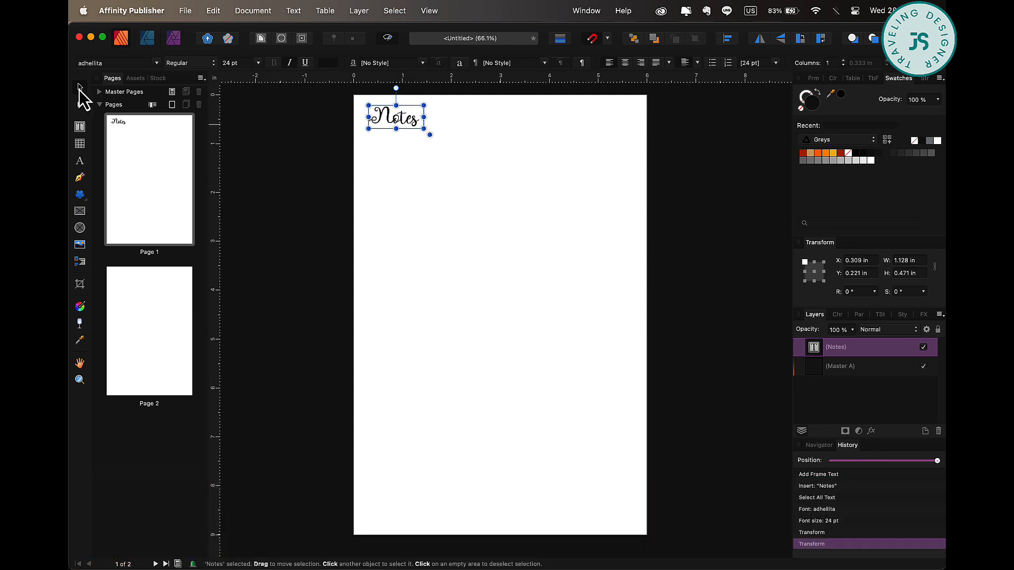
pyautogui.click(273, 199)
# Draw a one-column, 42-row table below the title and widen it to about 5.38 × 7.82 in.
pyautogui.click(82, 148)
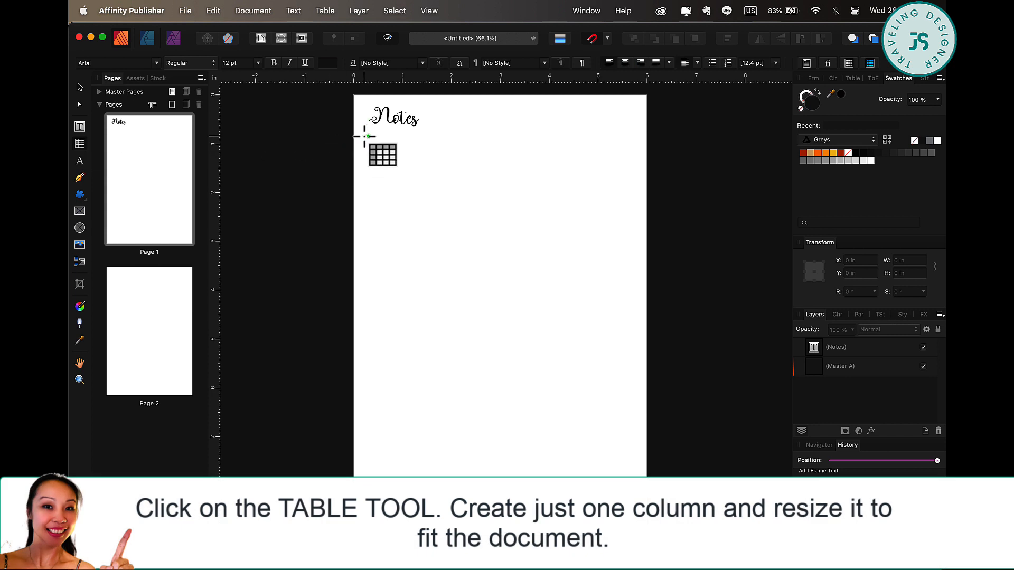
pyautogui.moveTo(368, 135); pyautogui.dragTo(429, 520)
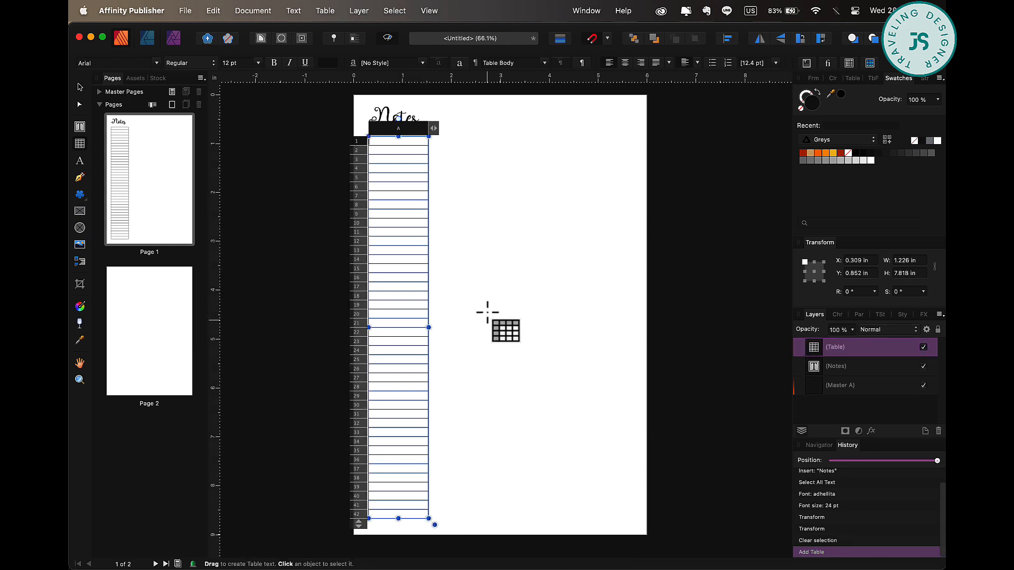
pyautogui.moveTo(438, 329); pyautogui.dragTo(632, 338)
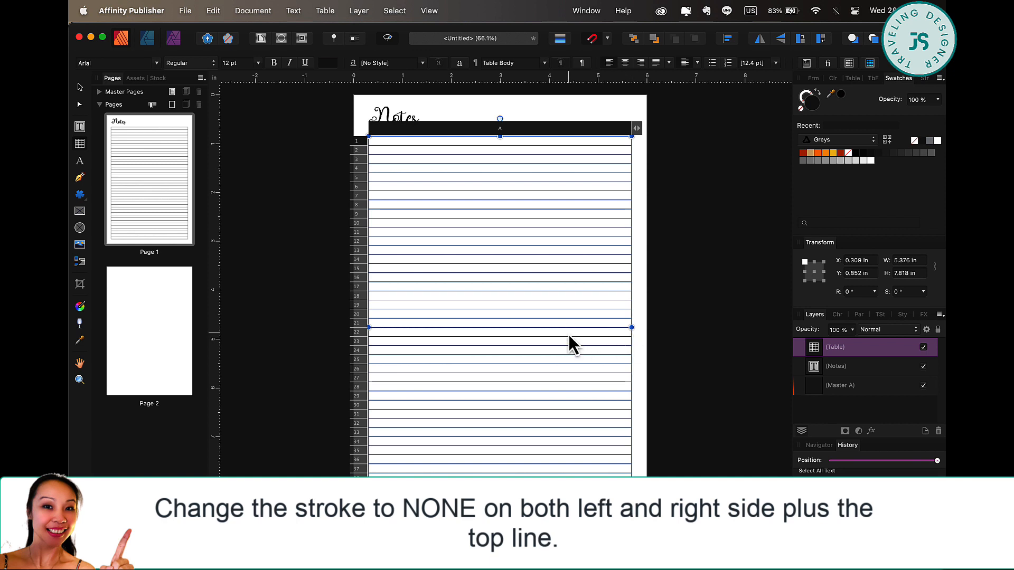
# Nudge the table into horizontal alignment with the page centre and deselect it.
pyautogui.click(80, 87)
pyautogui.moveTo(541, 249); pyautogui.dragTo(539, 248)
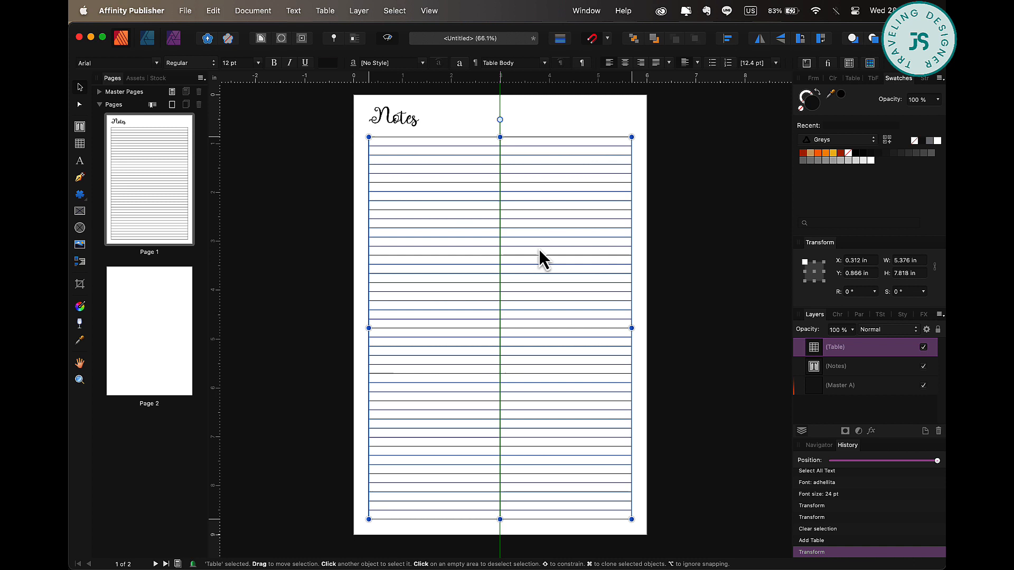
pyautogui.click(703, 248)
# Select all table cells and set their Vertical Outside strokes to no line style.
pyautogui.click(562, 221)
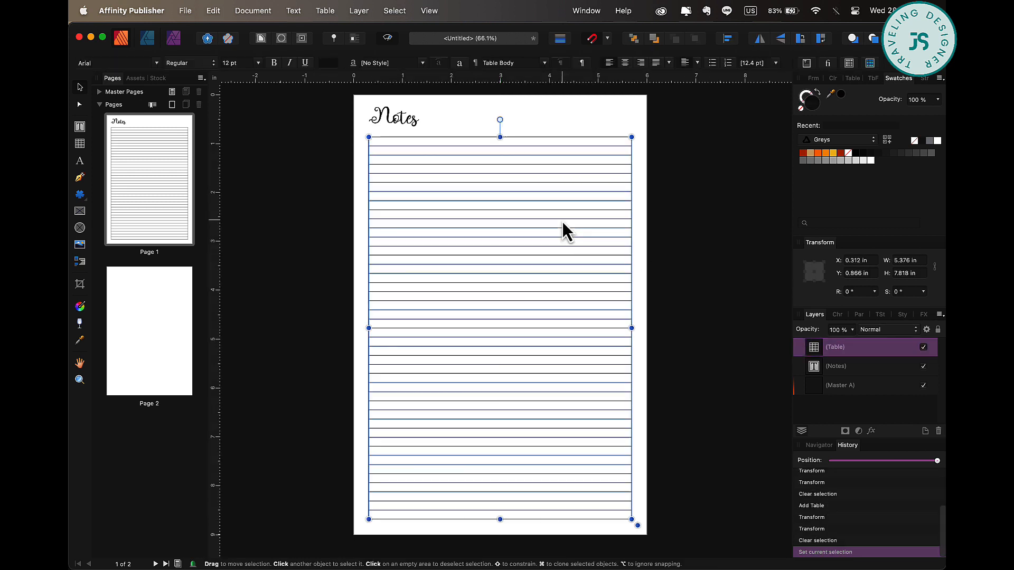
pyautogui.doubleClick(551, 140)
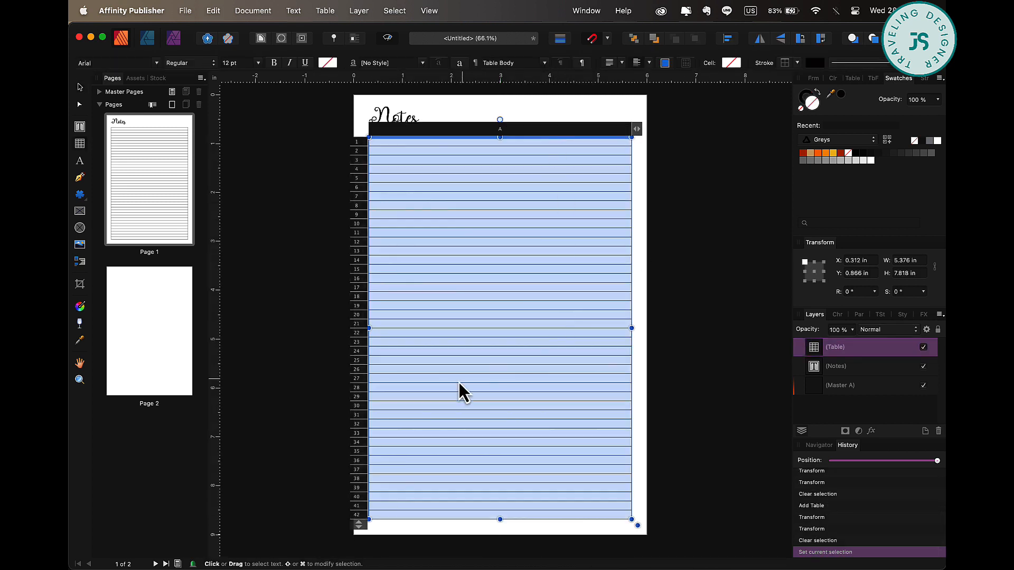
pyautogui.click(793, 67)
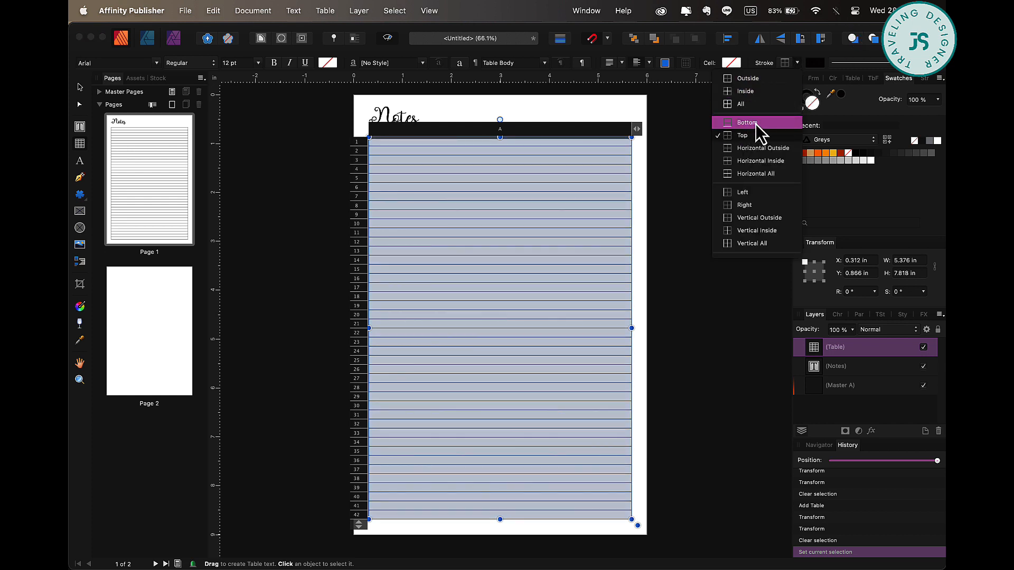
pyautogui.click(765, 221)
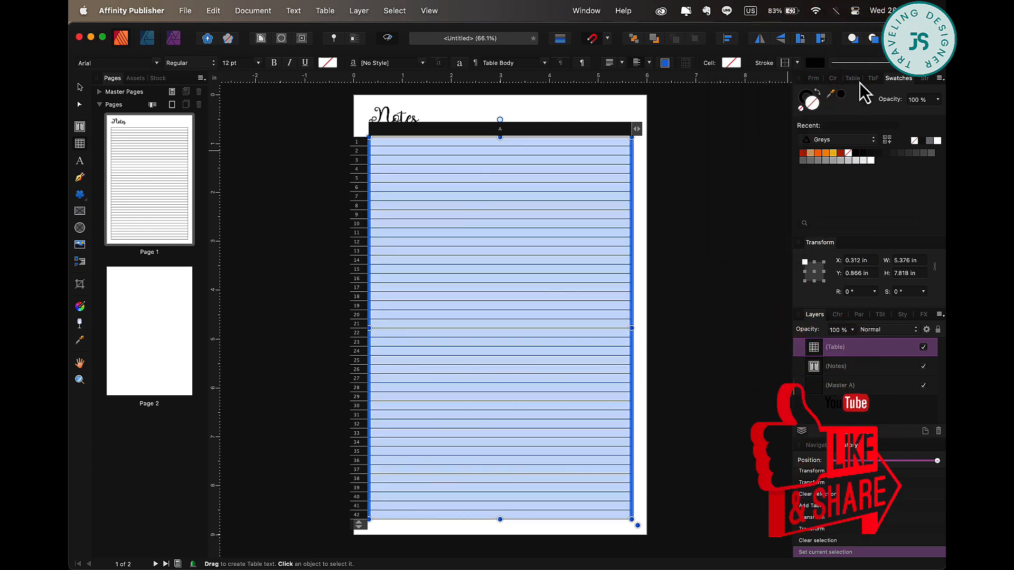
pyautogui.click(862, 63)
pyautogui.click(830, 82)
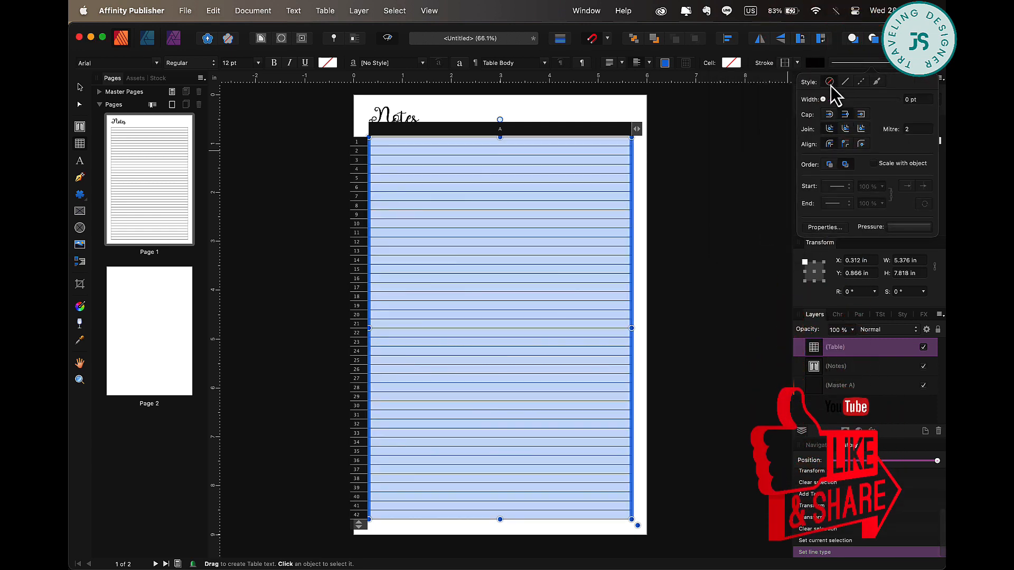
# Remove the stroke from the table's Top edge and deselect the table.
pyautogui.click(797, 63)
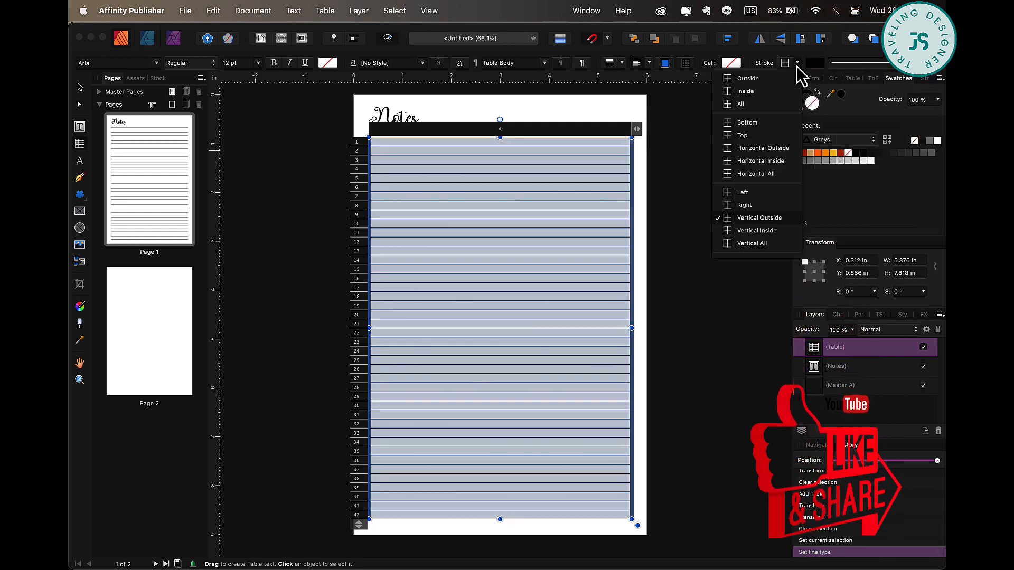
pyautogui.click(746, 139)
pyautogui.click(862, 64)
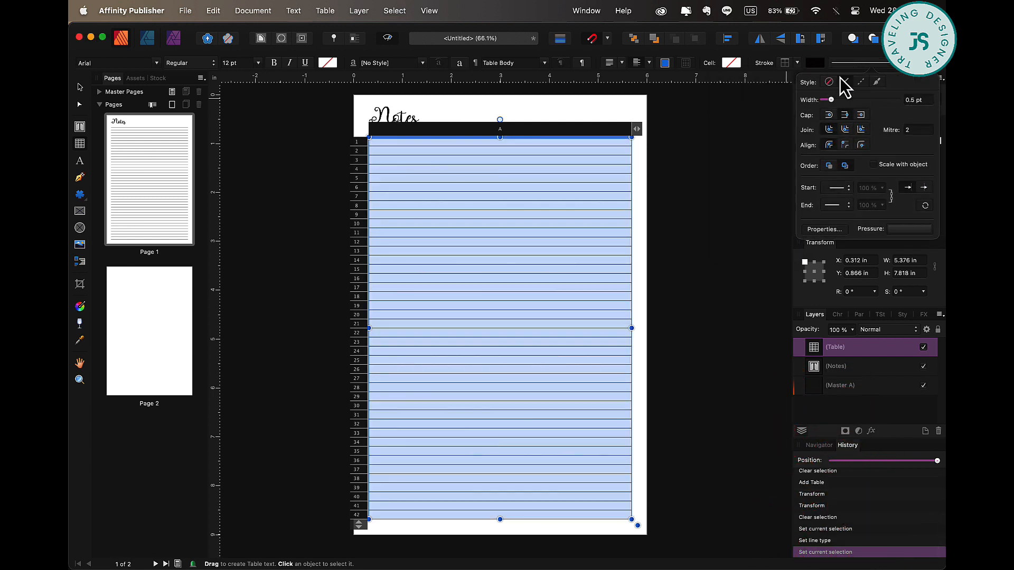
pyautogui.click(832, 84)
pyautogui.click(730, 183)
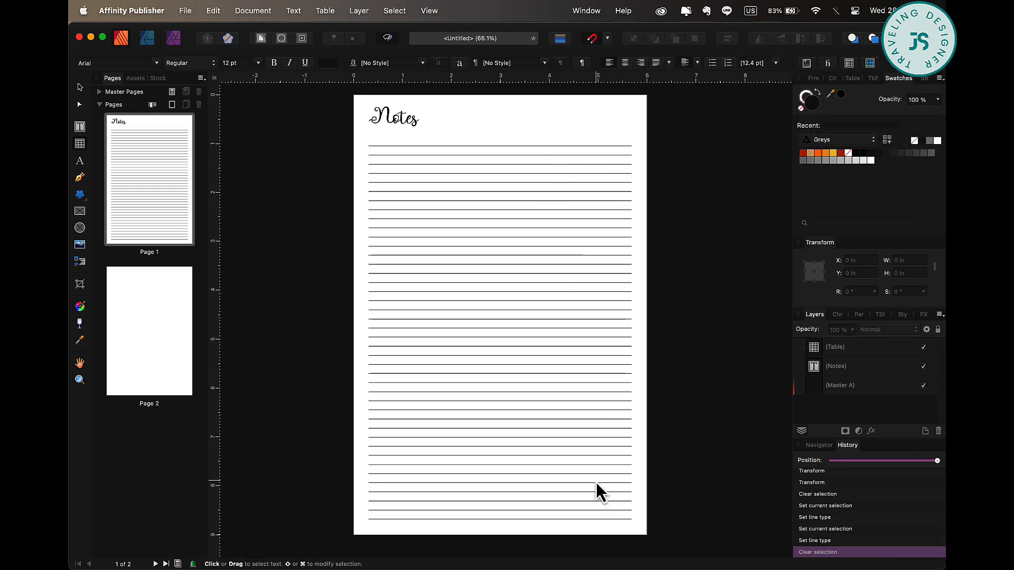
# Place the gnome image Graphic 03 from Finder's PNG folder onto page 1 and shrink it into the lower-right corner.
pyautogui.click(123, 551)
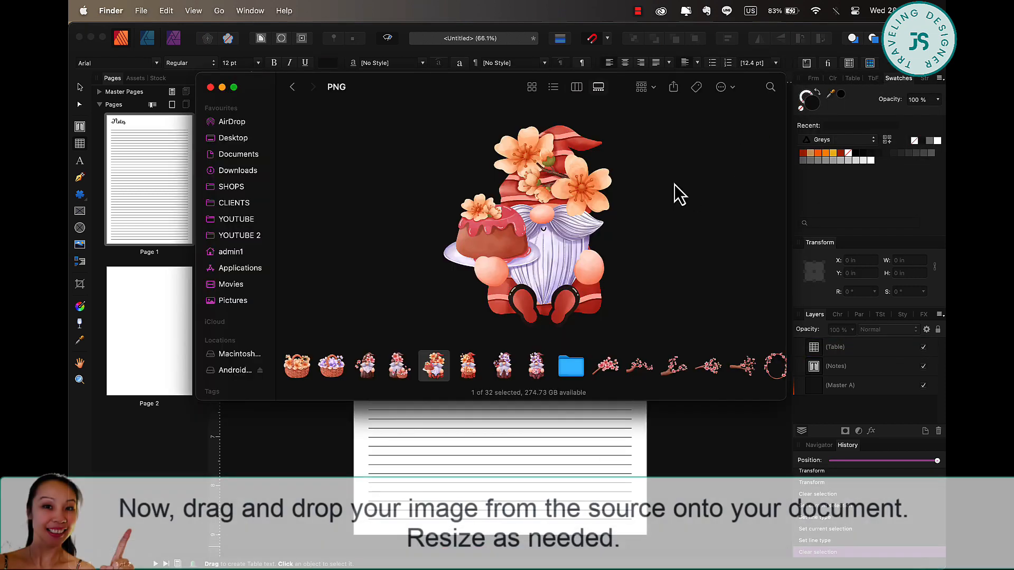
pyautogui.moveTo(548, 219); pyautogui.dragTo(582, 451)
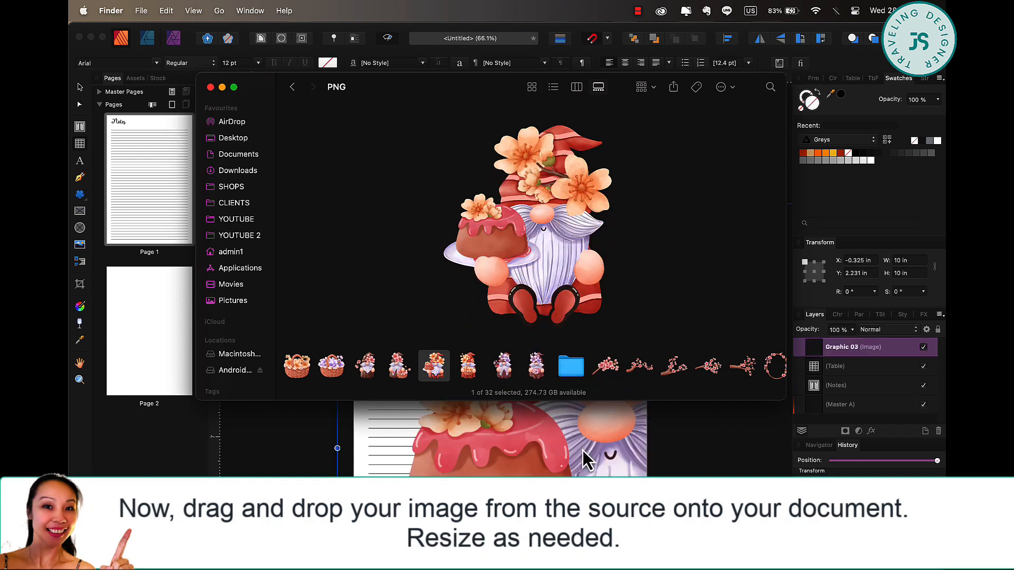
pyautogui.click(583, 451)
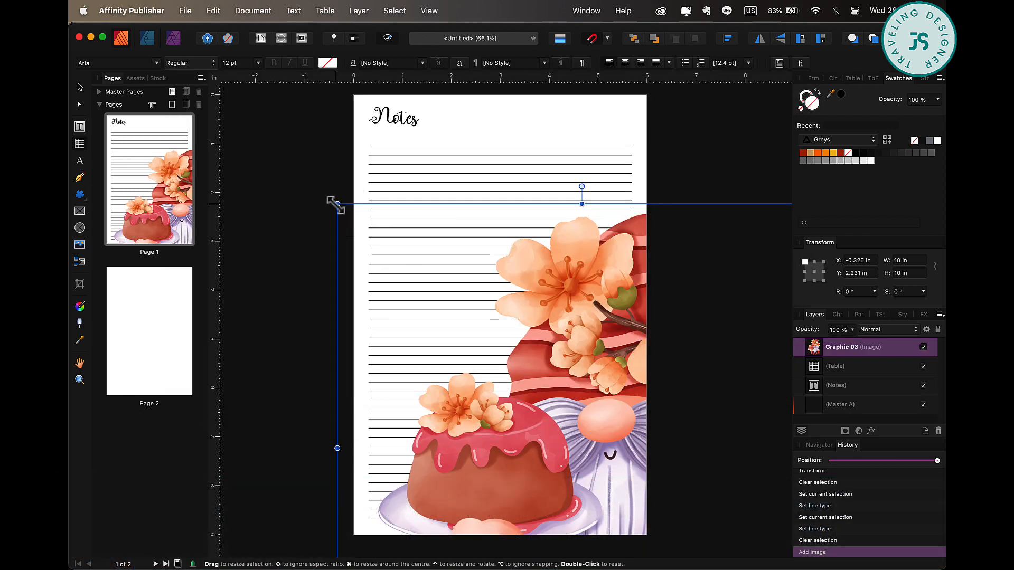
pyautogui.moveTo(336, 204); pyautogui.dragTo(482, 358)
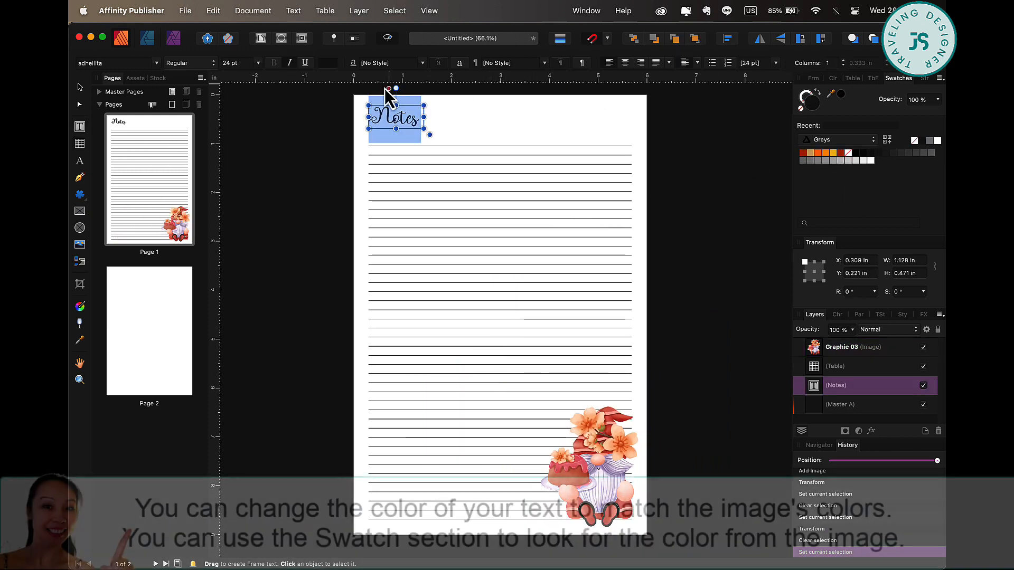
# Recolour the Notes title orange-red (RGB 255, 113, 60) to match the gnome image.
pyautogui.click(329, 65)
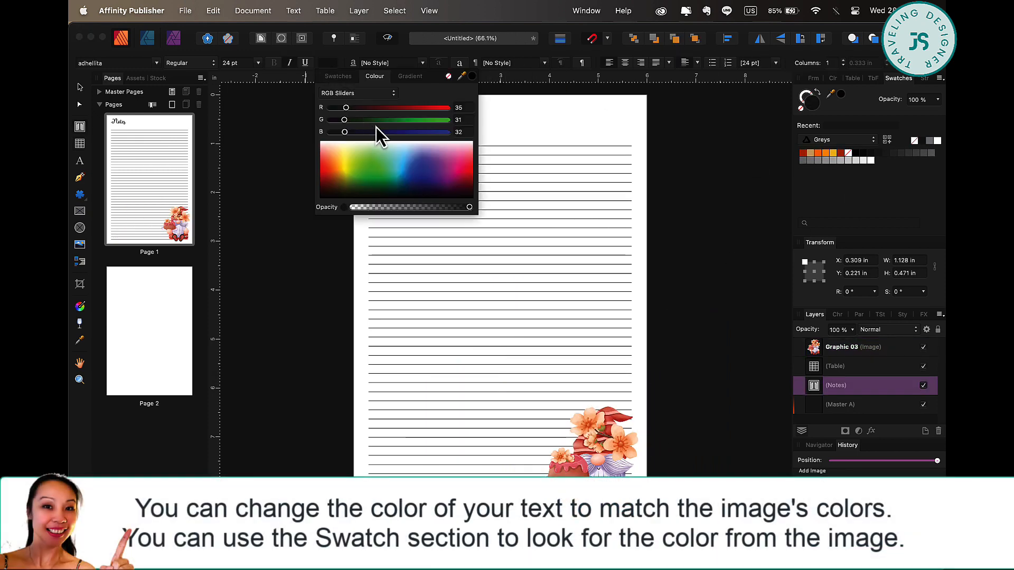
pyautogui.moveTo(350, 157); pyautogui.dragTo(327, 165)
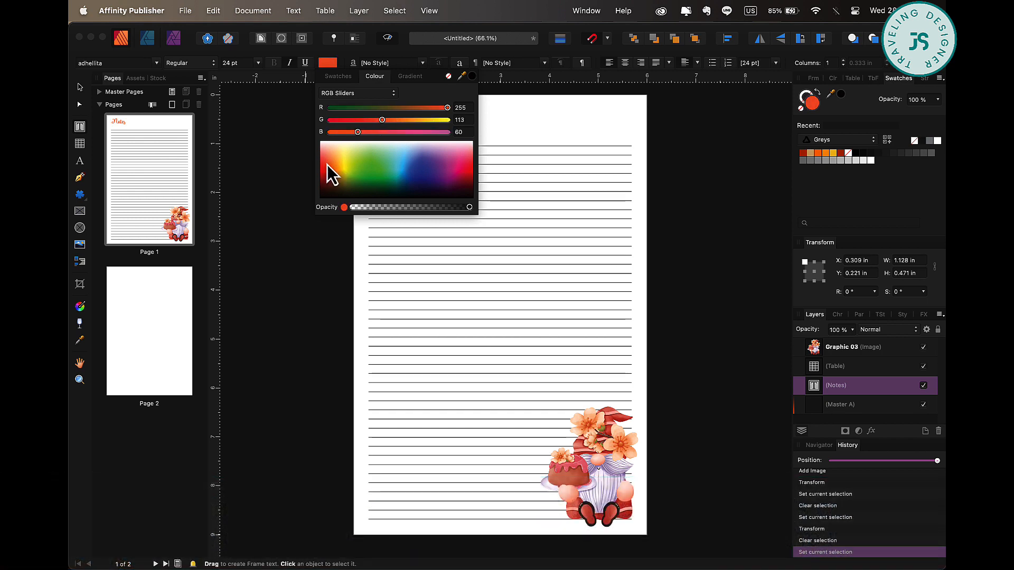
pyautogui.moveTo(327, 165); pyautogui.dragTo(327, 165)
pyautogui.click(325, 249)
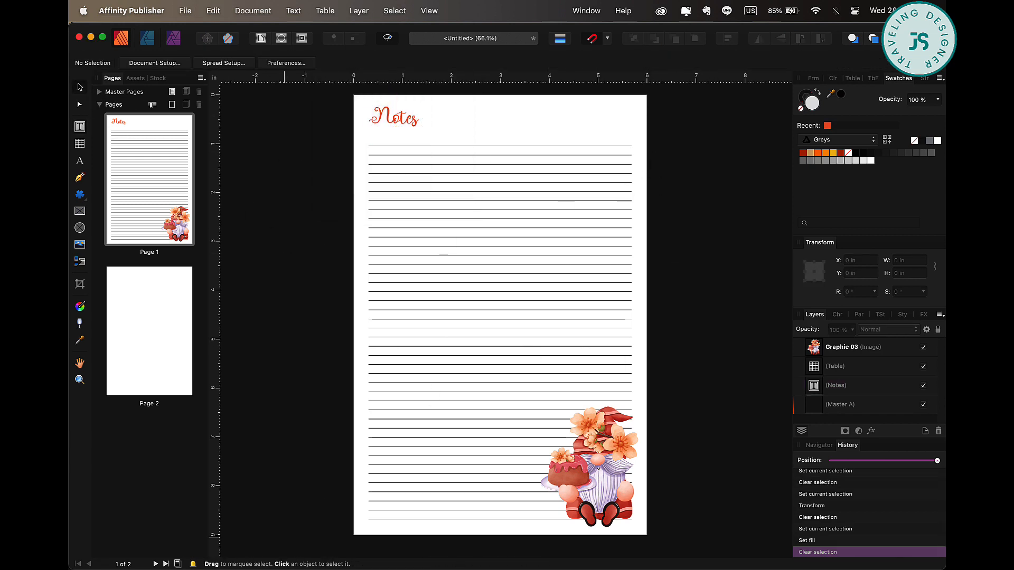
# Place Yellow Sakura Branch 05 from Finder's PNG folder onto page 1 and scale it down to about 5.28 × 4.48 in.
pyautogui.click(105, 555)
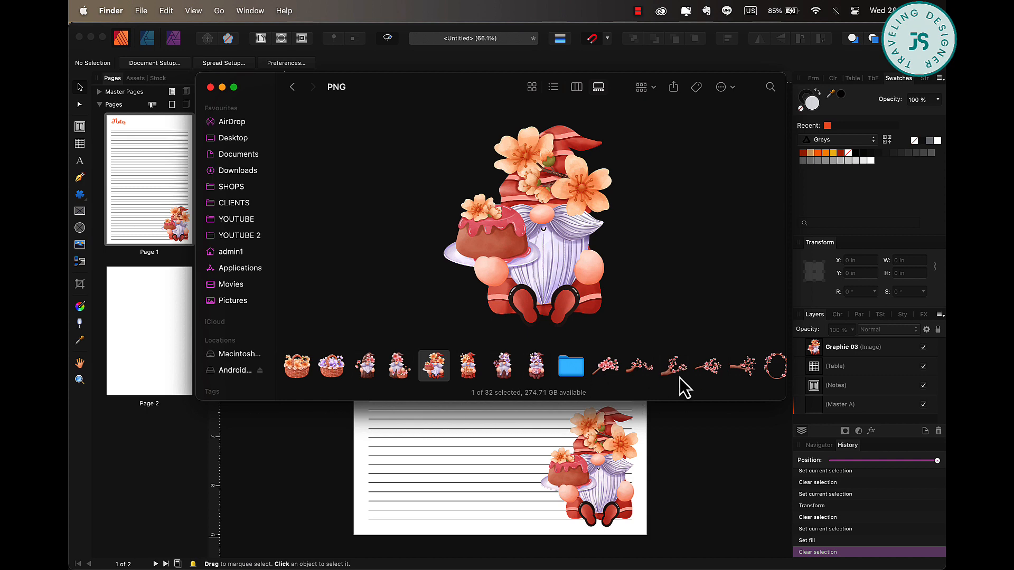
pyautogui.hscroll(10, 680, 378)
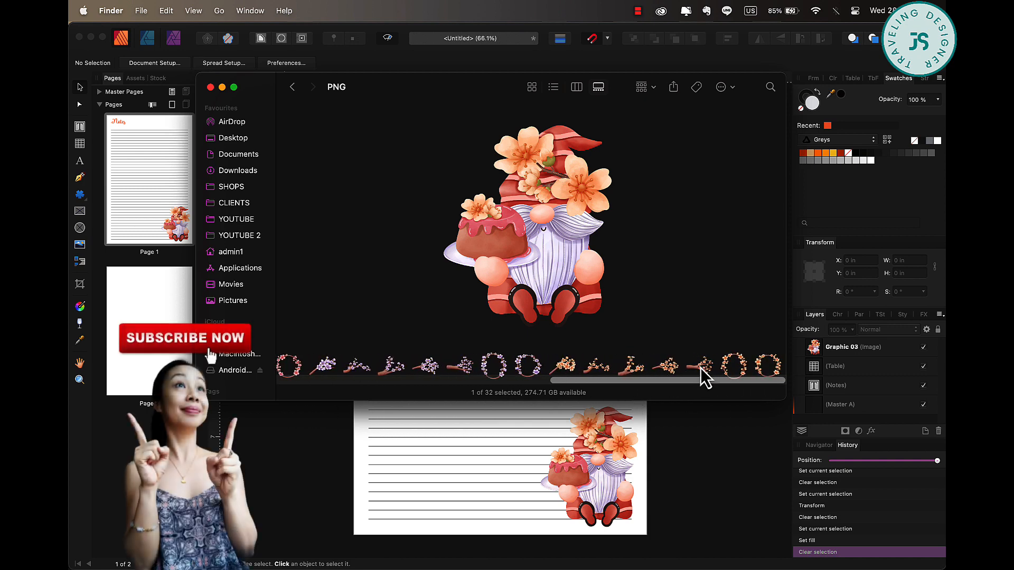
pyautogui.click(700, 366)
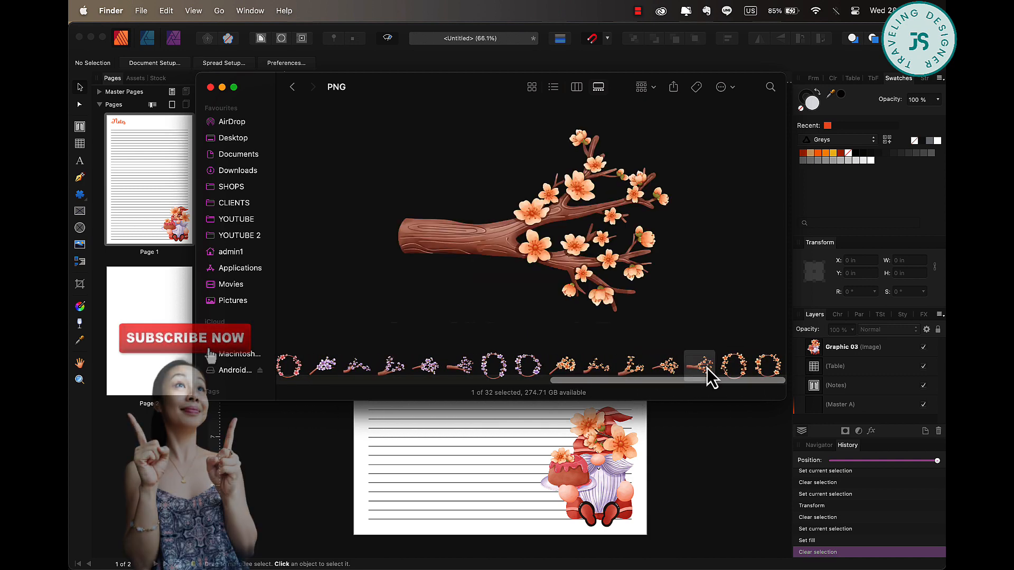
pyautogui.moveTo(554, 265); pyautogui.dragTo(443, 420)
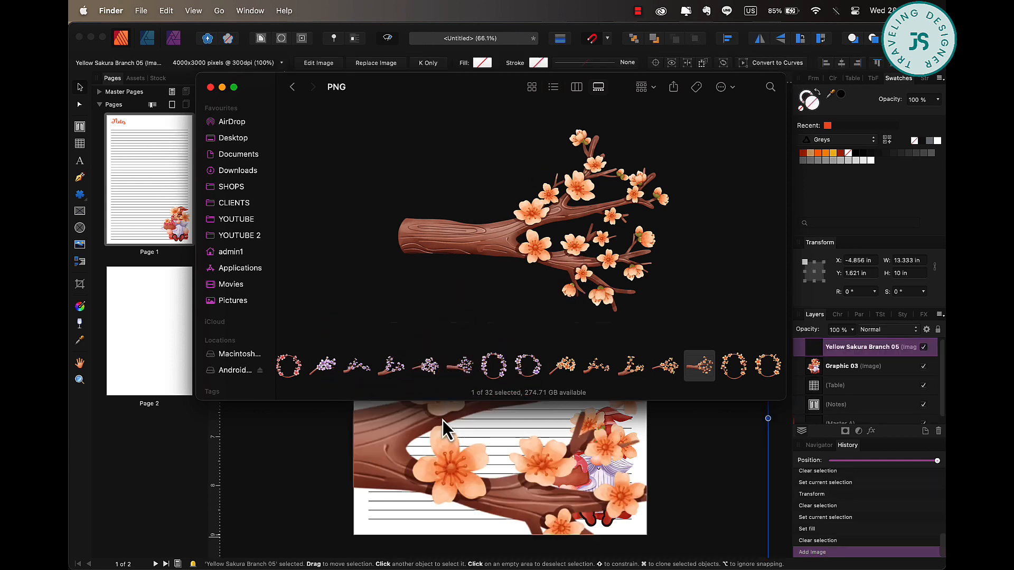
pyautogui.click(436, 424)
pyautogui.press('super')
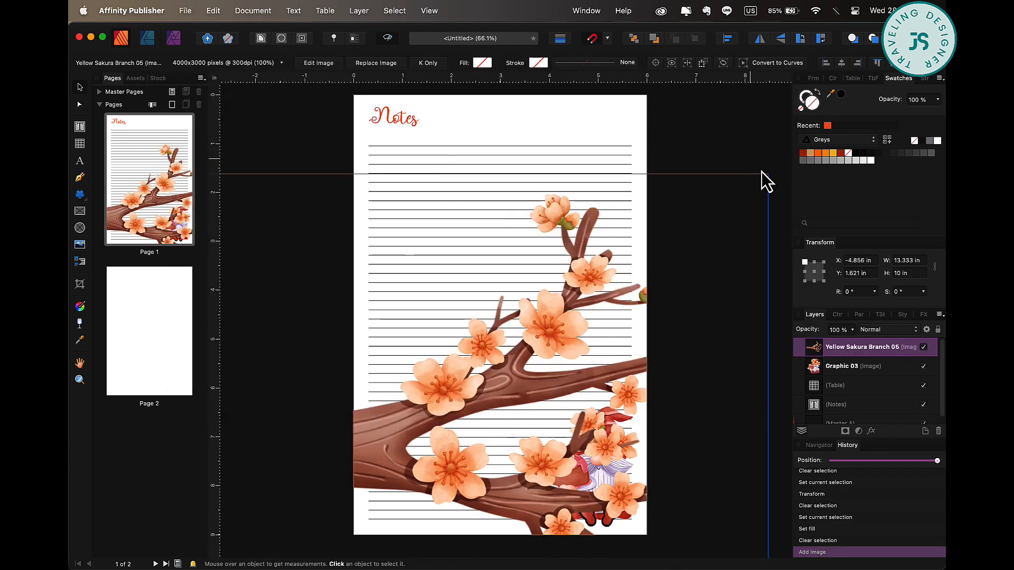
pyautogui.moveTo(768, 173); pyautogui.dragTo(571, 309)
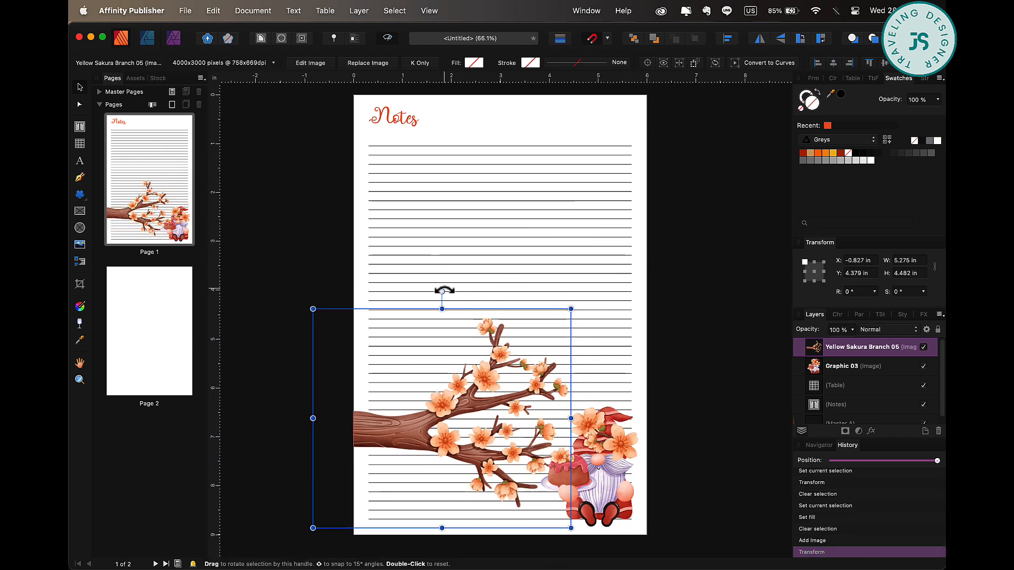
# Rotate the sakura branch to about -125.5° and move it so it hangs from the page's upper-right corner.
pyautogui.moveTo(442, 292); pyautogui.dragTo(544, 491)
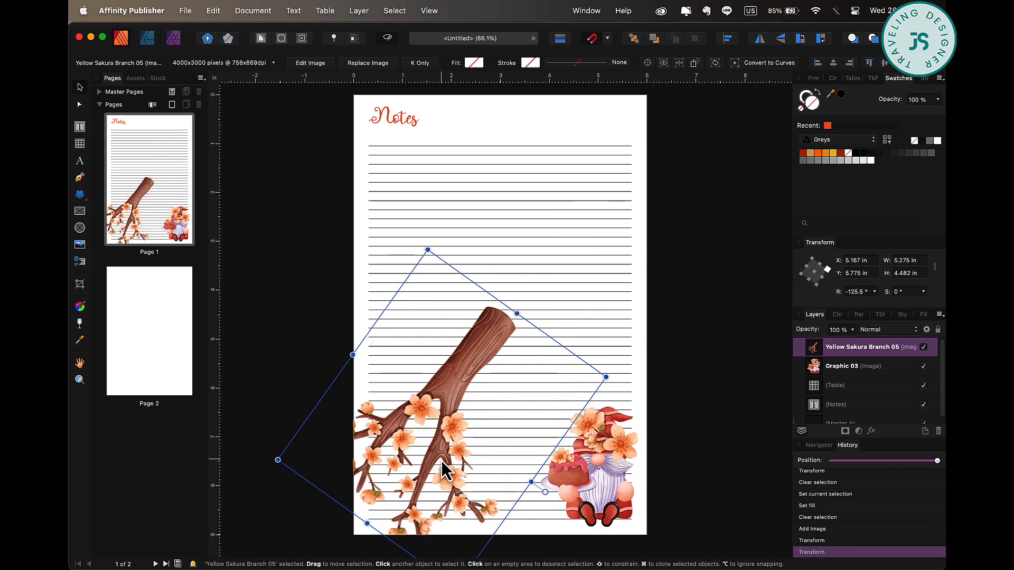
pyautogui.moveTo(443, 470); pyautogui.dragTo(616, 179)
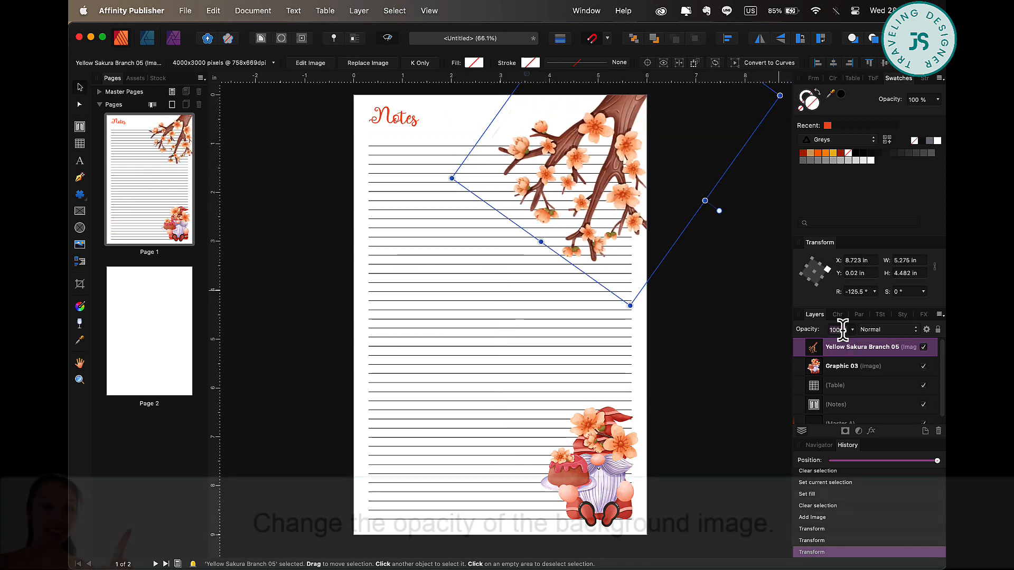
# Lower the opacity of the sakura branch on page 1 to 20%.
pyautogui.click(852, 330)
pyautogui.moveTo(851, 341); pyautogui.dragTo(773, 345)
pyautogui.click(666, 333)
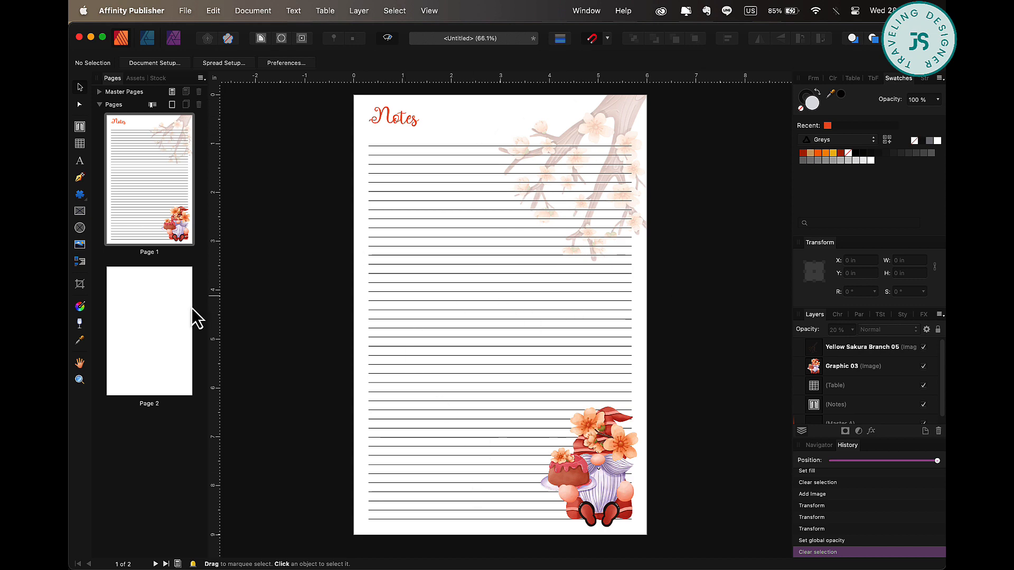
# Duplicate page 1 with all its contents to make a second notes page.
pyautogui.click(184, 190)
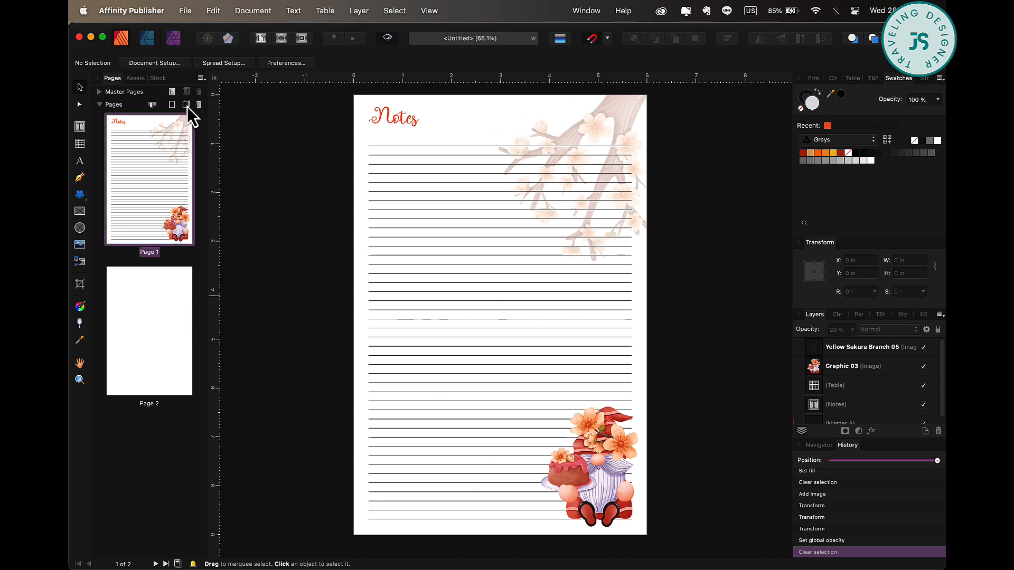
pyautogui.click(187, 106)
pyautogui.click(170, 356)
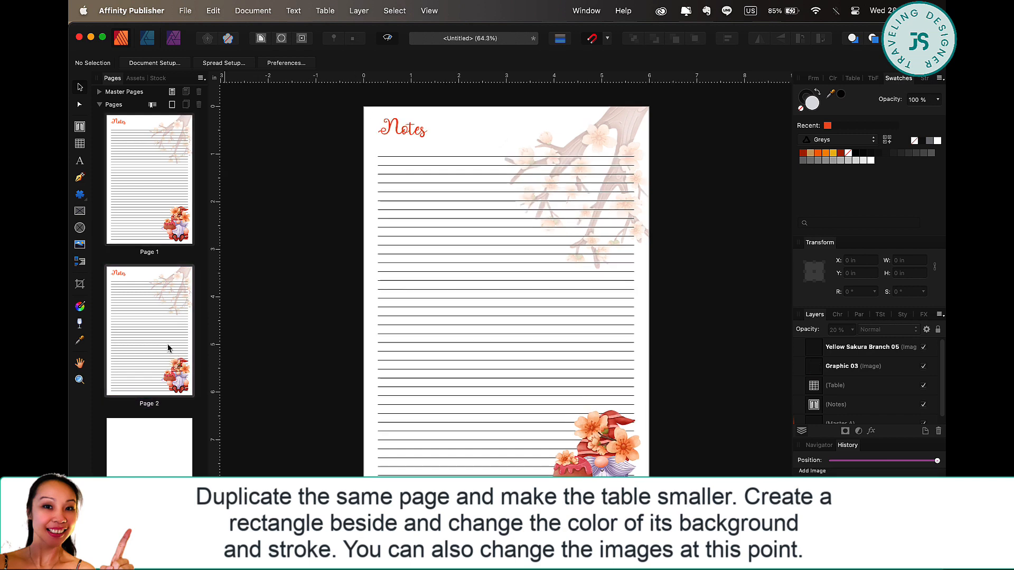
# Narrow the ruling-line table on page 2 to about 2.69 in wide, keeping its left edge in place.
pyautogui.click(549, 217)
pyautogui.click(581, 366)
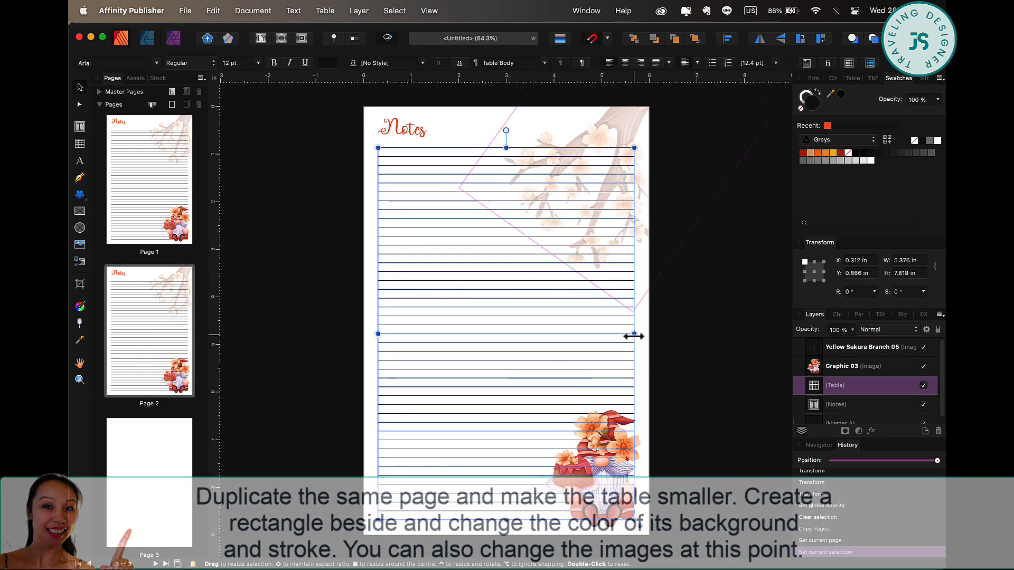
pyautogui.moveTo(634, 336); pyautogui.dragTo(506, 334)
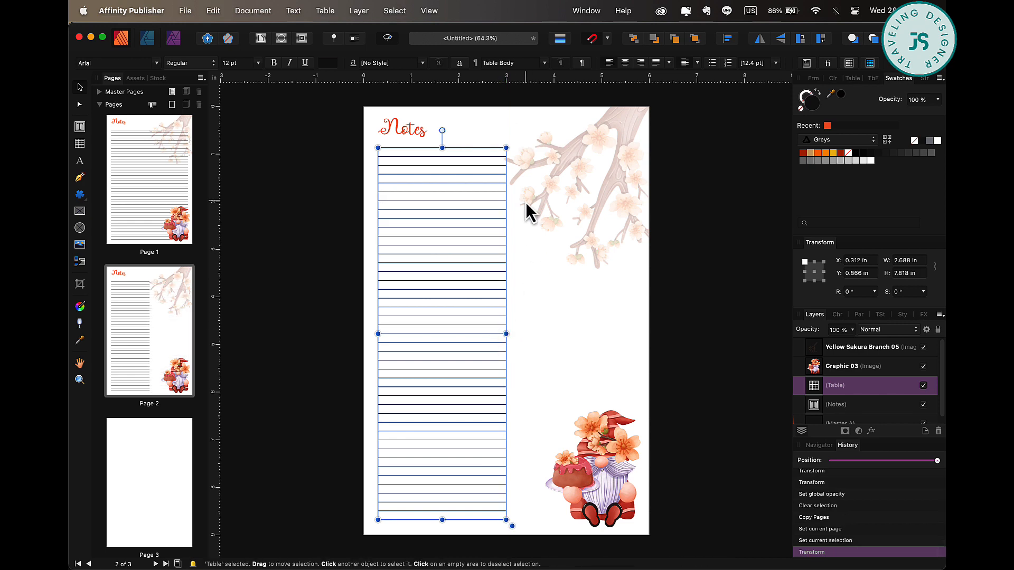
# Delete the gnome image and the sakura branch from page 2.
pyautogui.click(603, 458)
pyautogui.press('Delete')
pyautogui.click(585, 172)
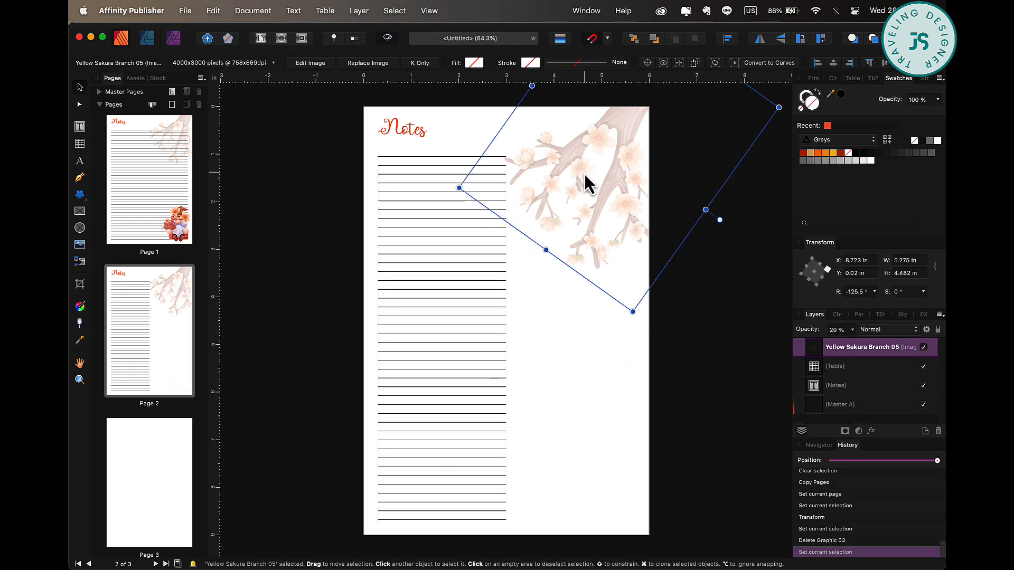
pyautogui.press('Delete')
# Narrow the table on page 2 slightly more from its right edge to leave a gap beside it.
pyautogui.click(468, 204)
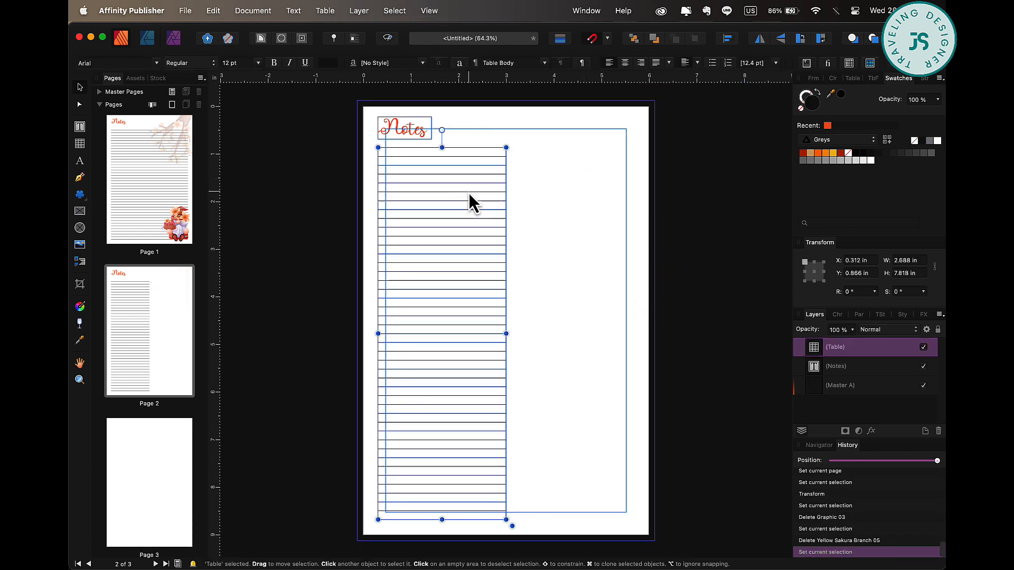
pyautogui.click(566, 240)
pyautogui.click(465, 246)
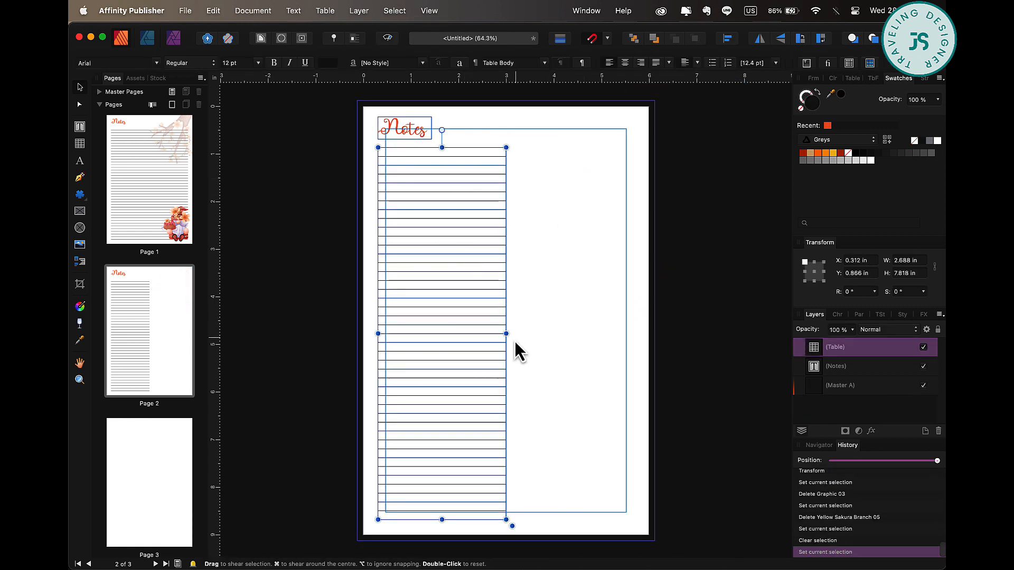
pyautogui.moveTo(506, 333); pyautogui.dragTo(500, 333)
# Draw a rectangle about 2.66 × 7.67 in beside the table, spanning the height of the ruling lines.
pyautogui.click(80, 195)
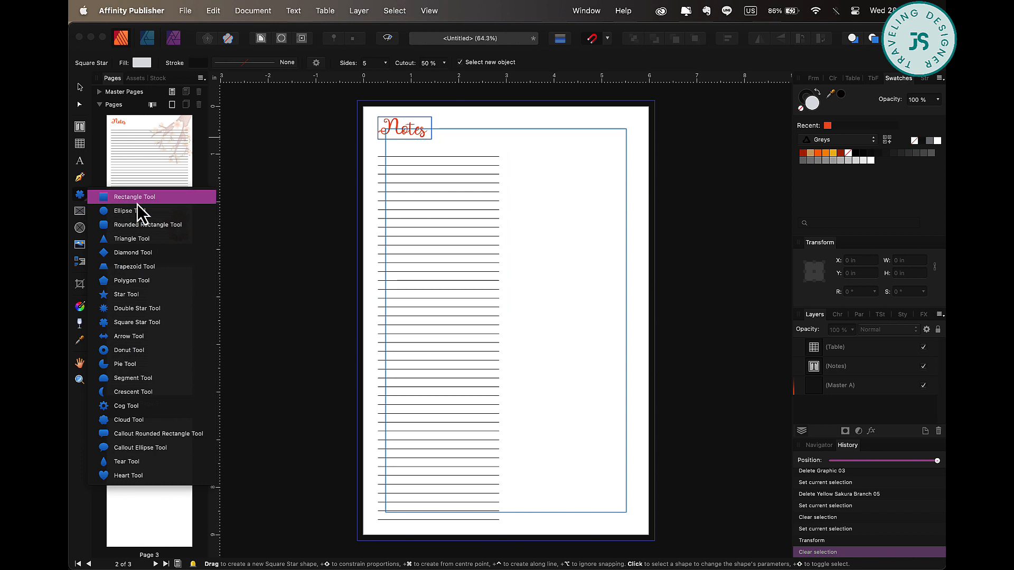
pyautogui.click(127, 195)
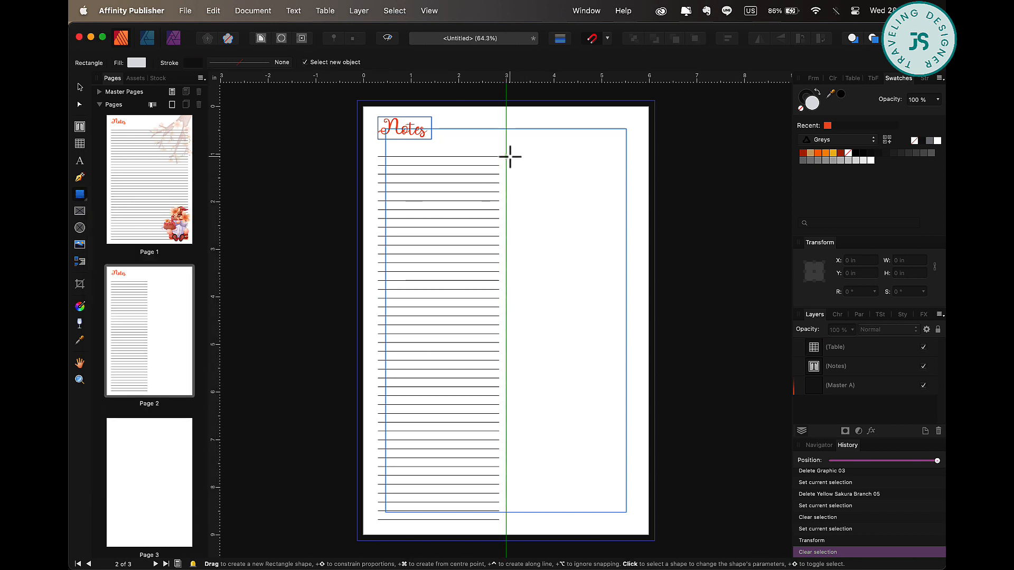
pyautogui.moveTo(507, 157); pyautogui.dragTo(633, 520)
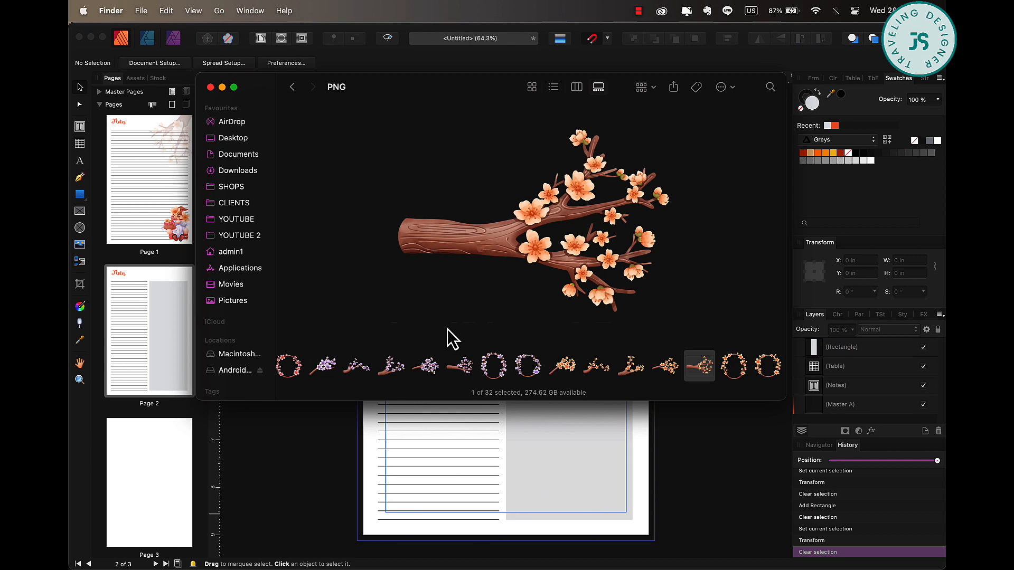
# Place Flowers Basket 02 from Finder's PNG folder onto page 2, shrink it to about 1.91 × 2.19 in and move it to the lower-right corner.
pyautogui.hscroll(-5, 355, 371)
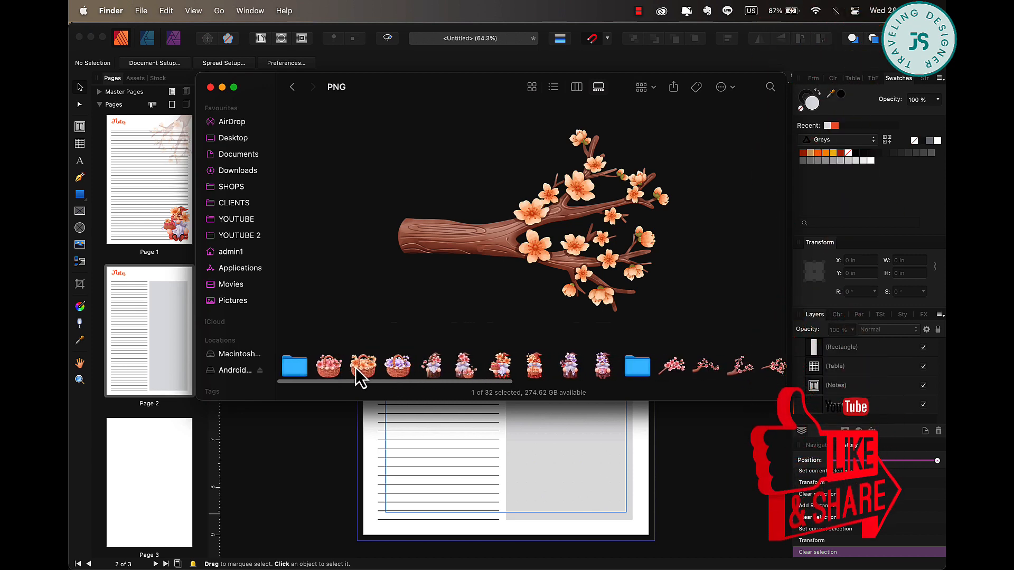
pyautogui.moveTo(356, 369); pyautogui.dragTo(576, 439)
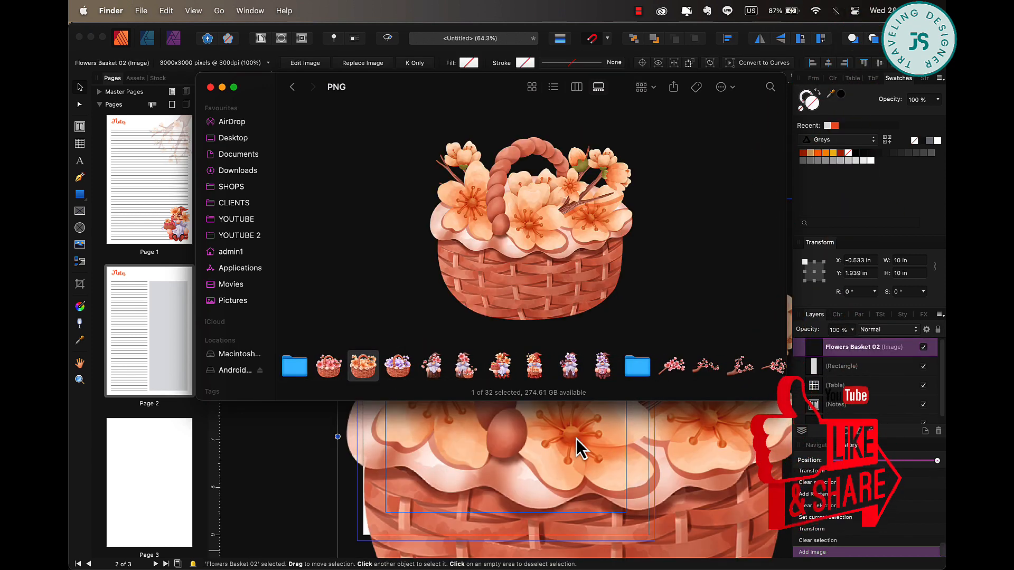
pyautogui.click(576, 439)
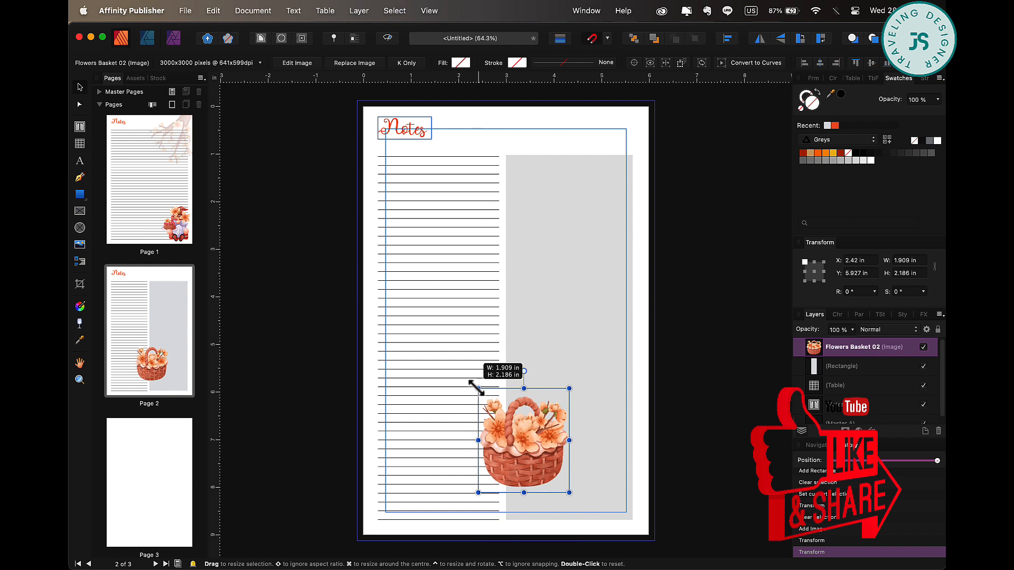
pyautogui.moveTo(476, 387); pyautogui.dragTo(477, 389)
pyautogui.moveTo(562, 442); pyautogui.dragTo(614, 481)
pyautogui.click(704, 362)
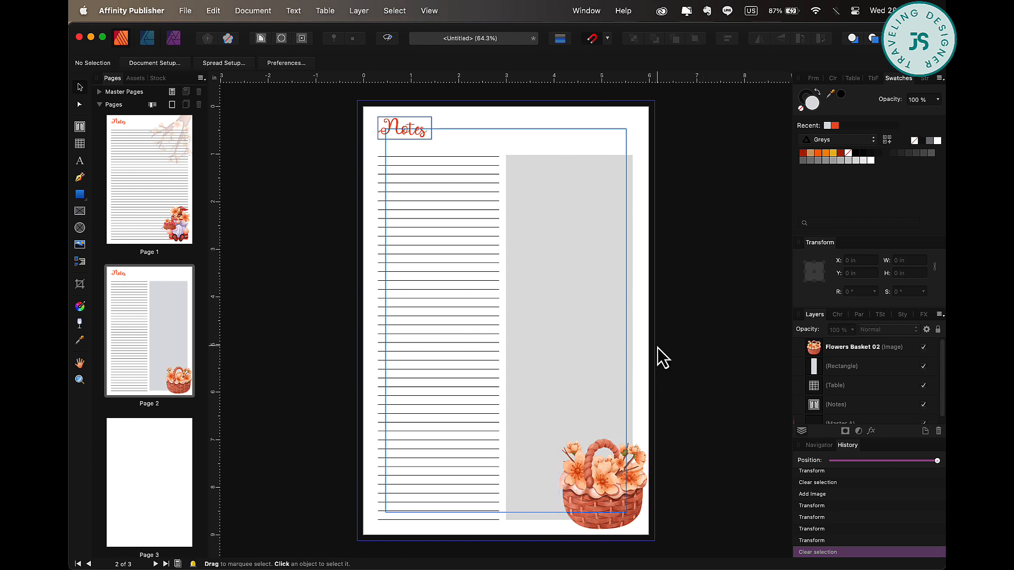
# Hide the margin and bleed outlines shown over the page, and select the grey rectangle.
pyautogui.click(429, 11)
pyautogui.click(554, 213)
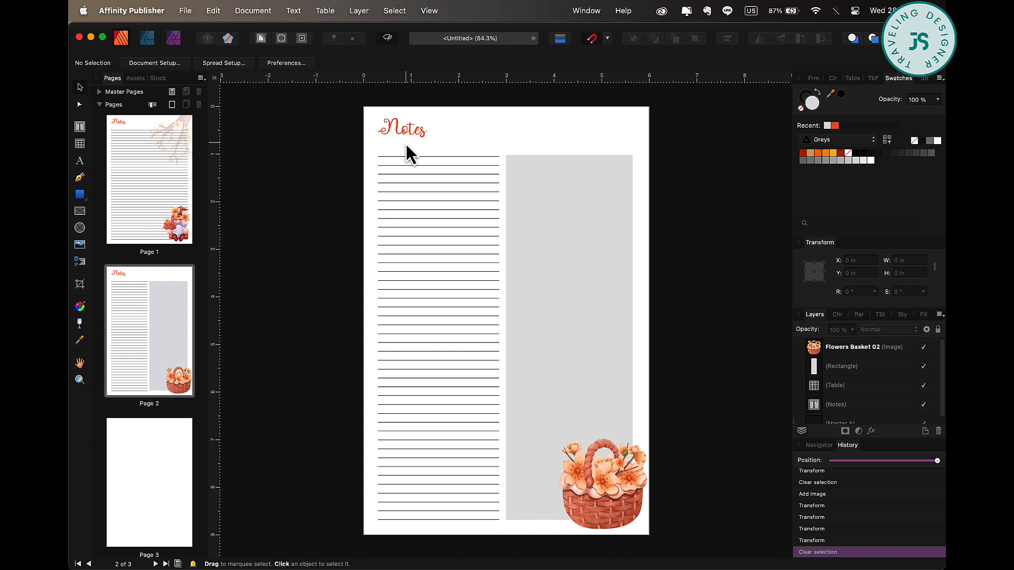
pyautogui.click(530, 165)
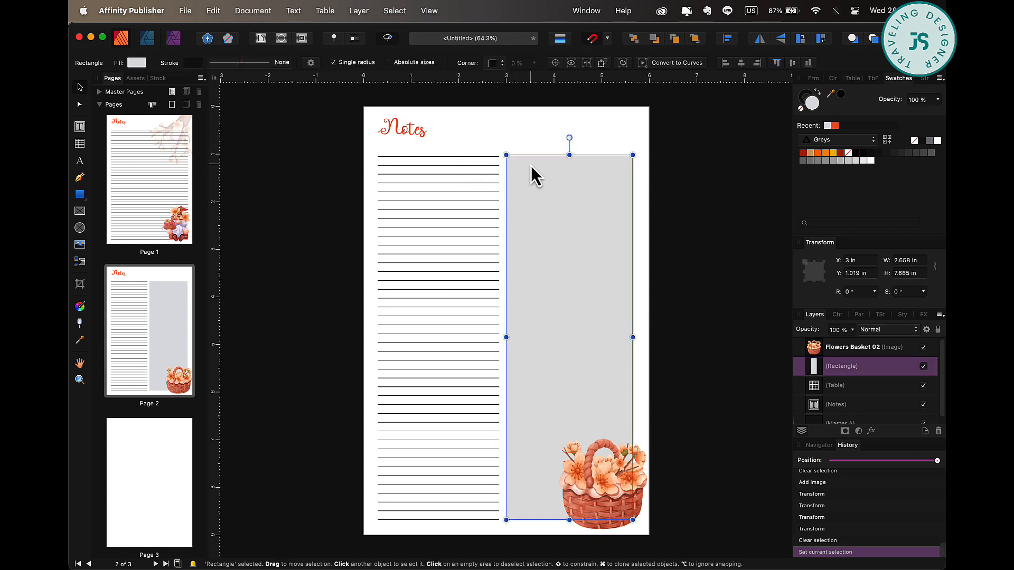
# Replace page 2's Notes title with "To Do List" and widen its text frame to about 2.2 in.
pyautogui.doubleClick(391, 129)
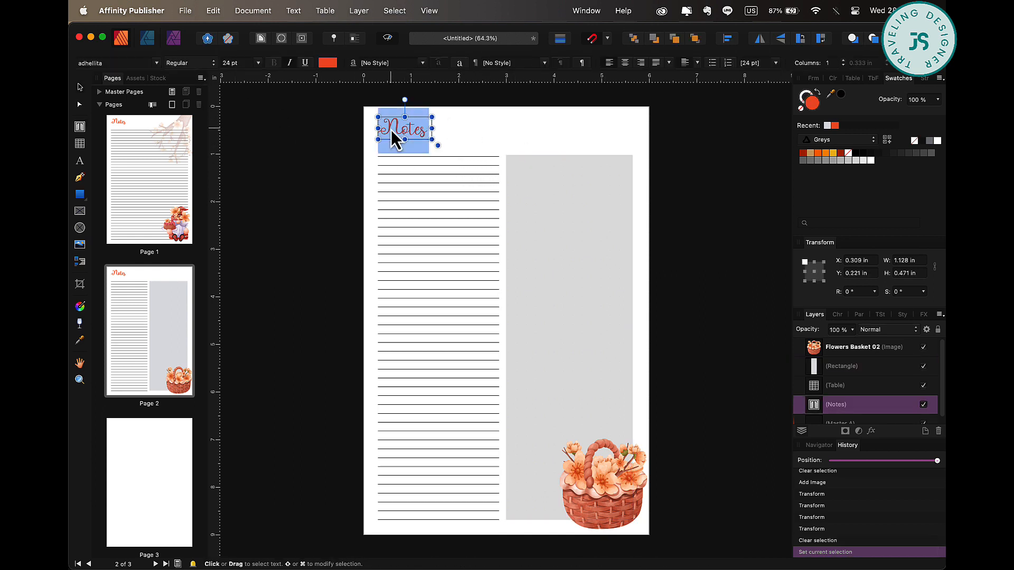
pyautogui.write('To Do')
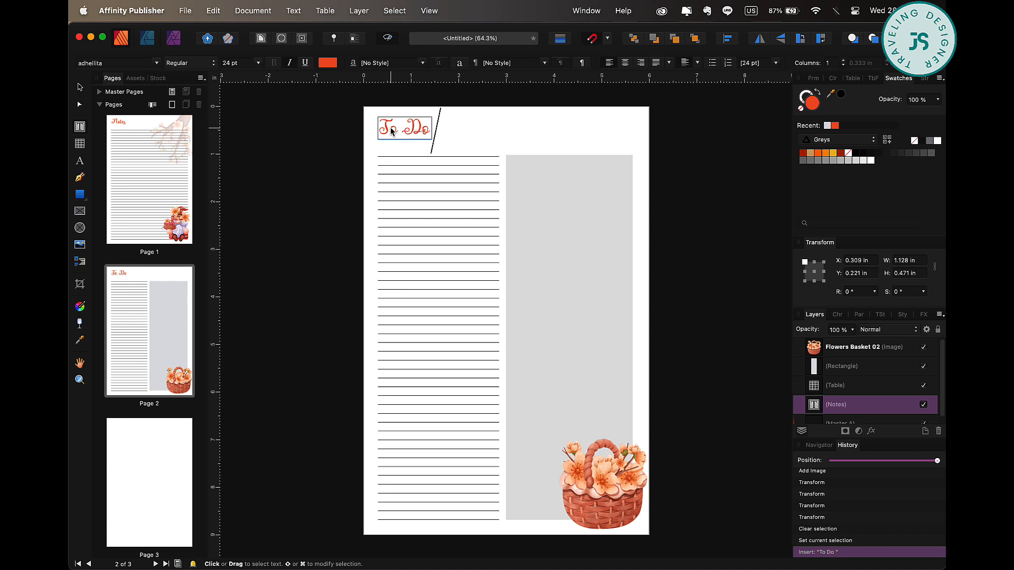
pyautogui.write(' L')
pyautogui.press('BackSpace')
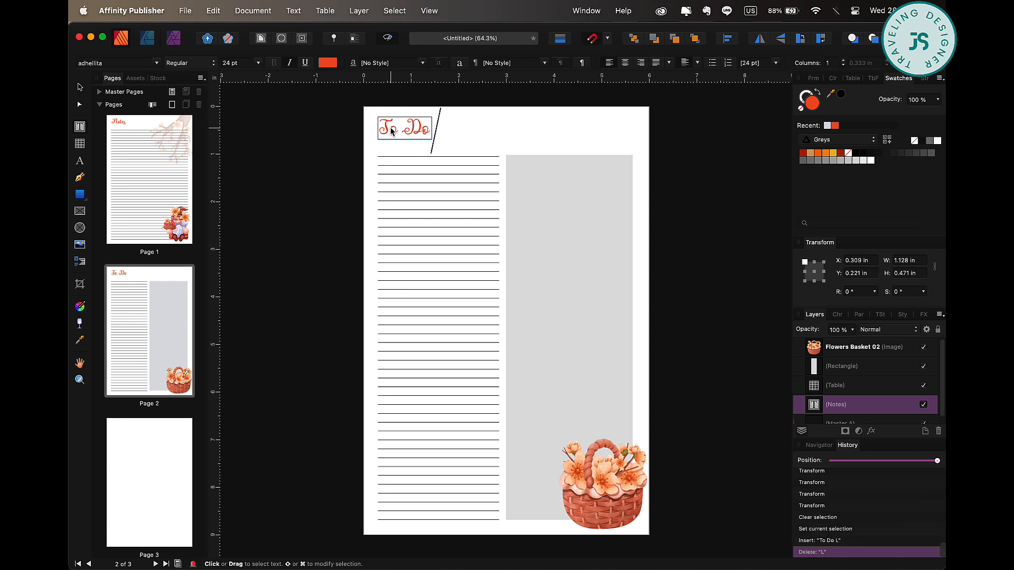
pyautogui.write('L')
pyautogui.press('Escape')
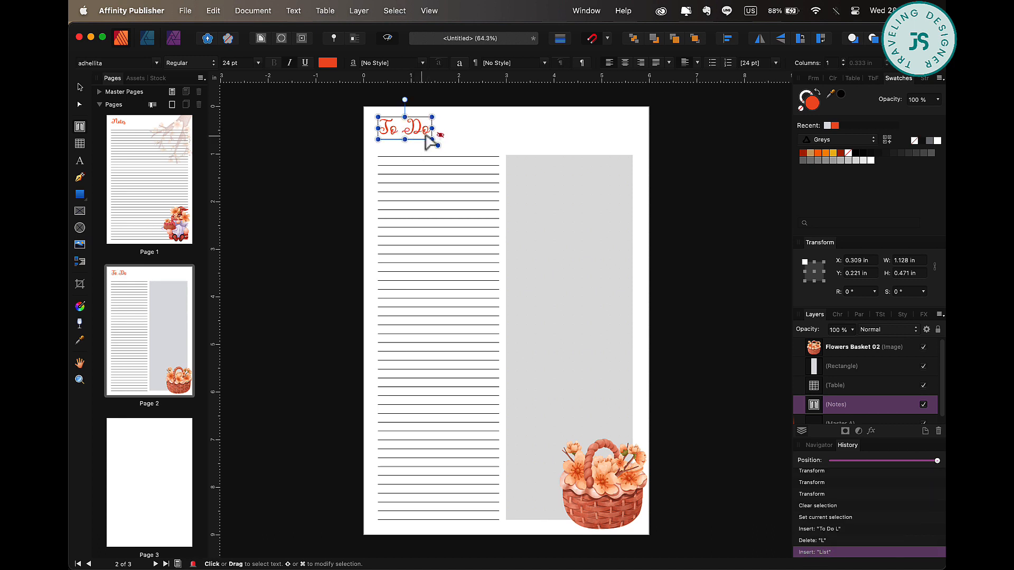
pyautogui.moveTo(432, 128); pyautogui.dragTo(483, 129)
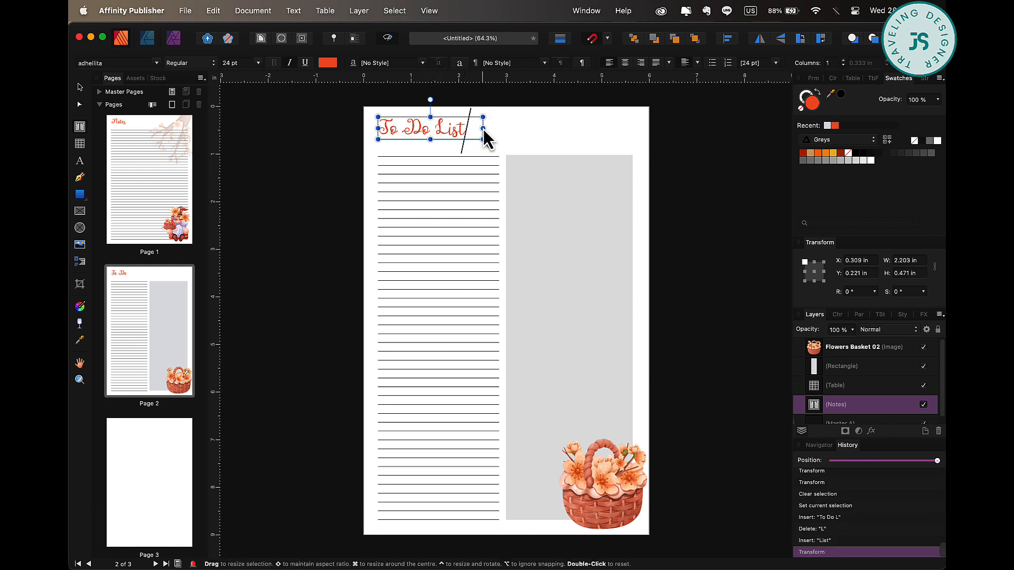
# Fill the rectangle beside the table with the tan swatch and lower its opacity to 12%.
pyautogui.click(430, 237)
pyautogui.click(80, 88)
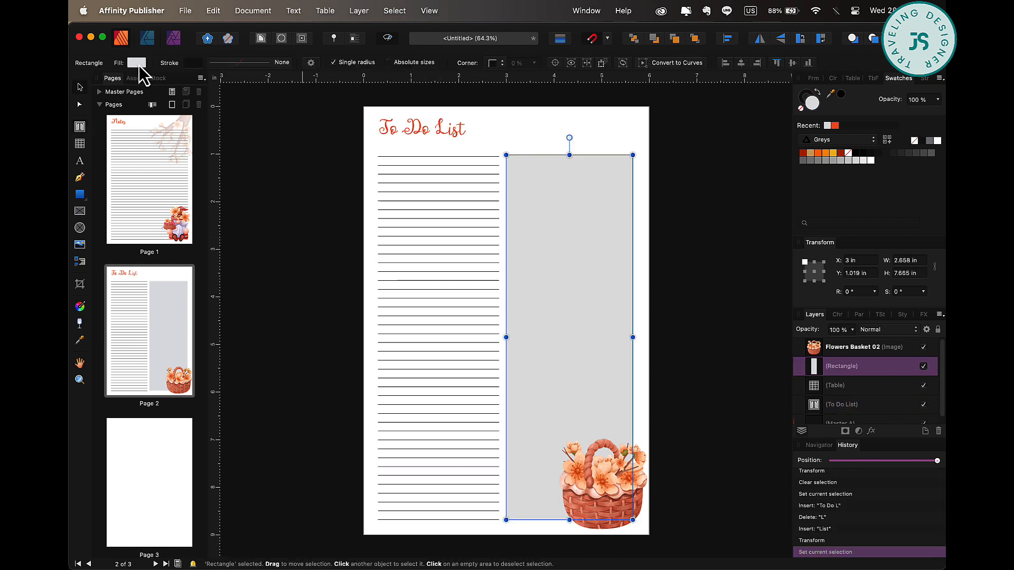
pyautogui.click(137, 64)
pyautogui.click(148, 78)
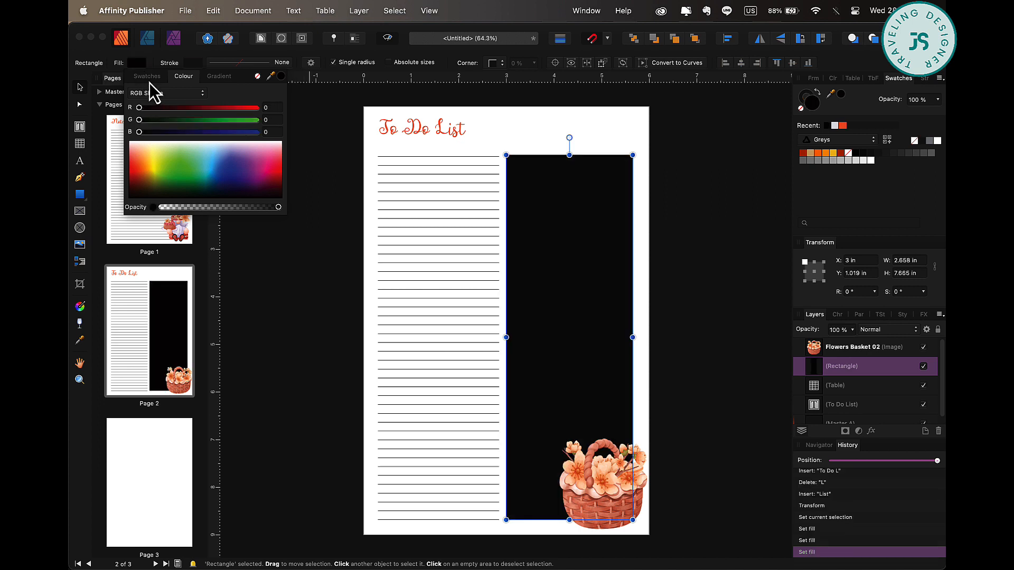
pyautogui.click(139, 122)
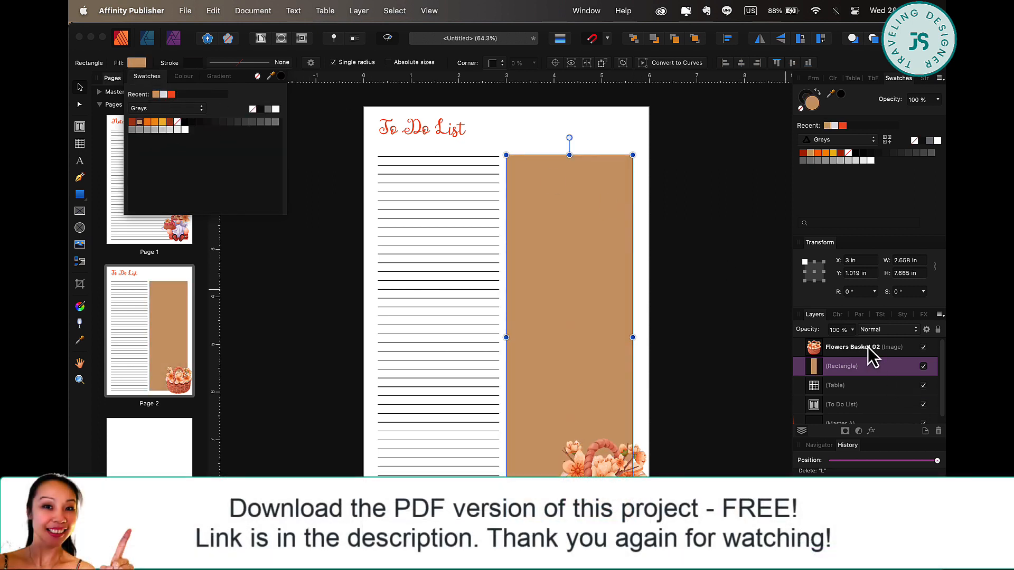
pyautogui.moveTo(852, 331); pyautogui.dragTo(766, 342)
pyautogui.moveTo(767, 351); pyautogui.dragTo(759, 352)
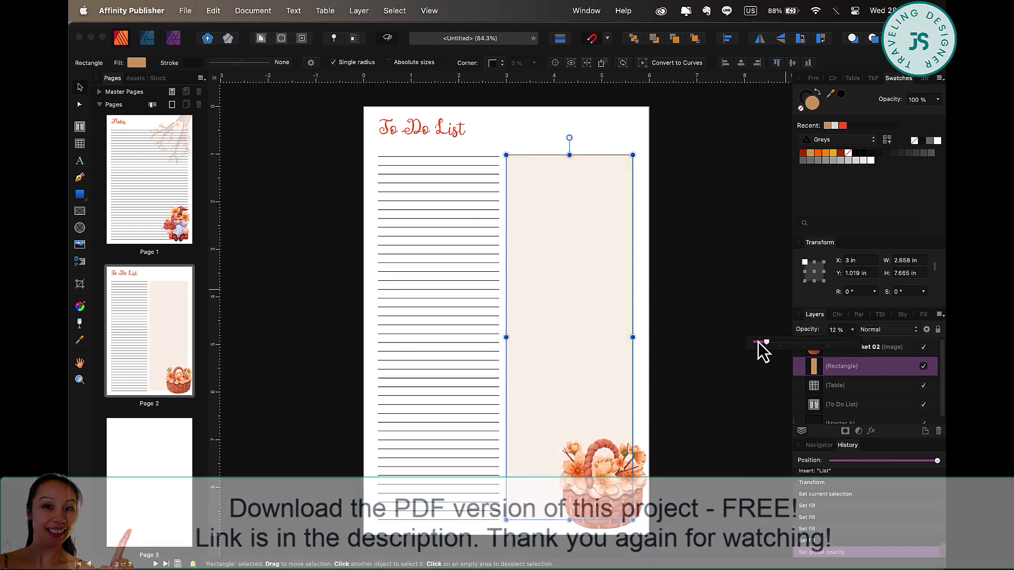
# Give the rectangle a dark red stroke from the saved swatches, after trying orange and orange-red.
pyautogui.click(192, 62)
pyautogui.click(216, 94)
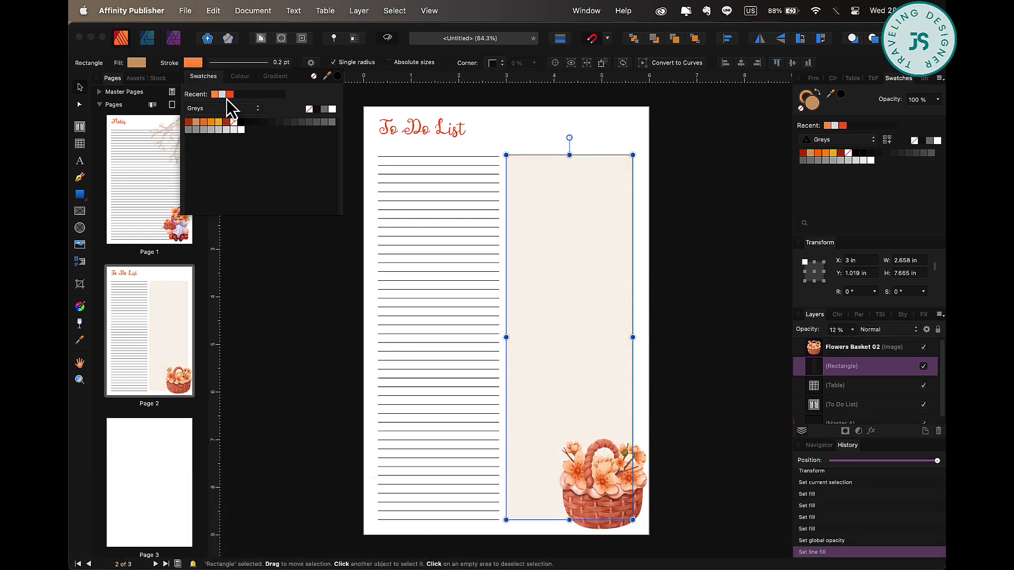
pyautogui.click(229, 96)
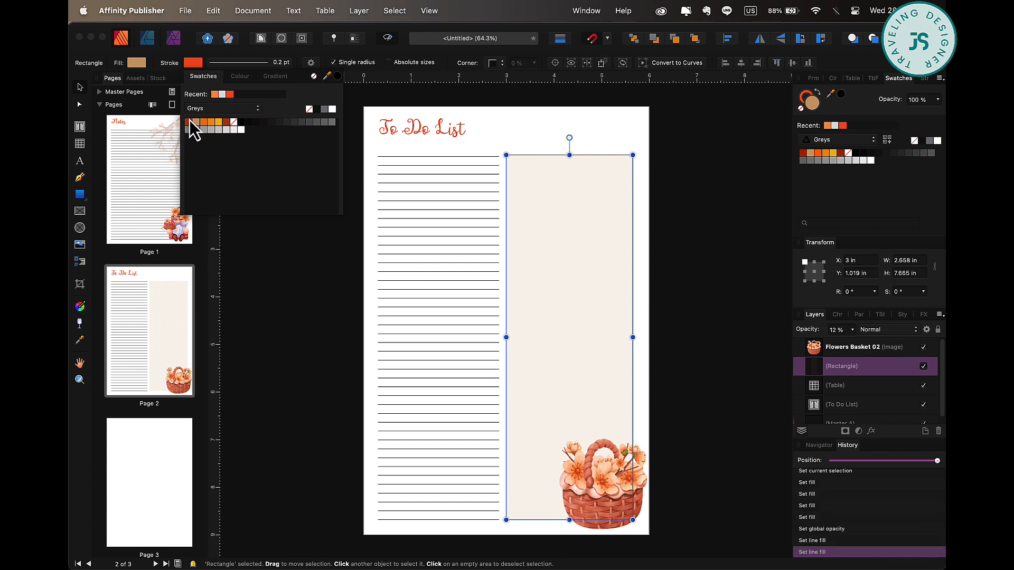
pyautogui.click(188, 123)
pyautogui.click(77, 92)
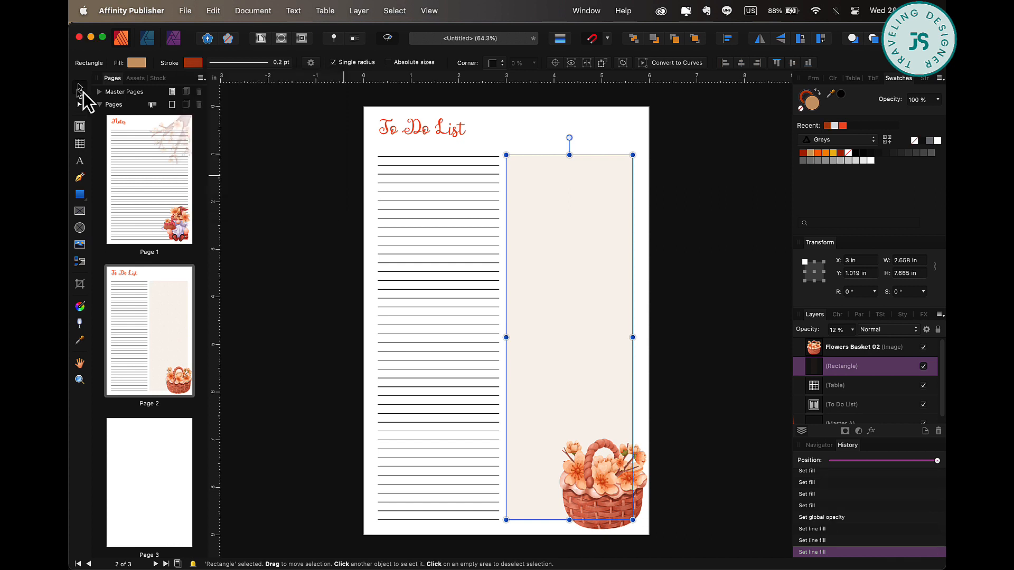
# Set the rectangle's stroke to a solid line 3 pt wide.
pyautogui.click(390, 260)
pyautogui.click(600, 214)
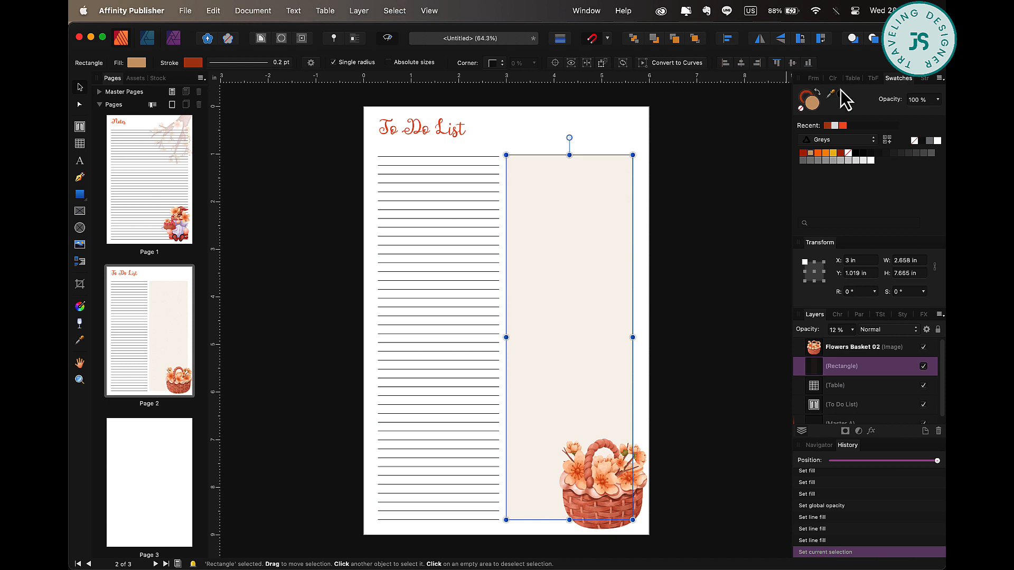
pyautogui.click(265, 62)
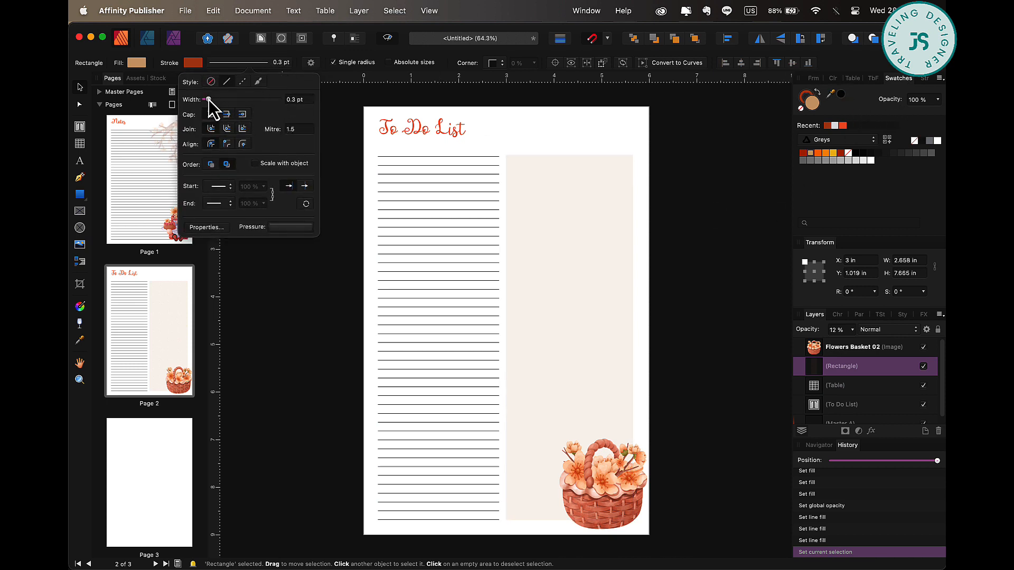
pyautogui.moveTo(208, 100)
pyautogui.mouseDown()
pyautogui.moveTo(236, 101)
pyautogui.moveTo(225, 102)
pyautogui.mouseUp()
pyautogui.click(228, 82)
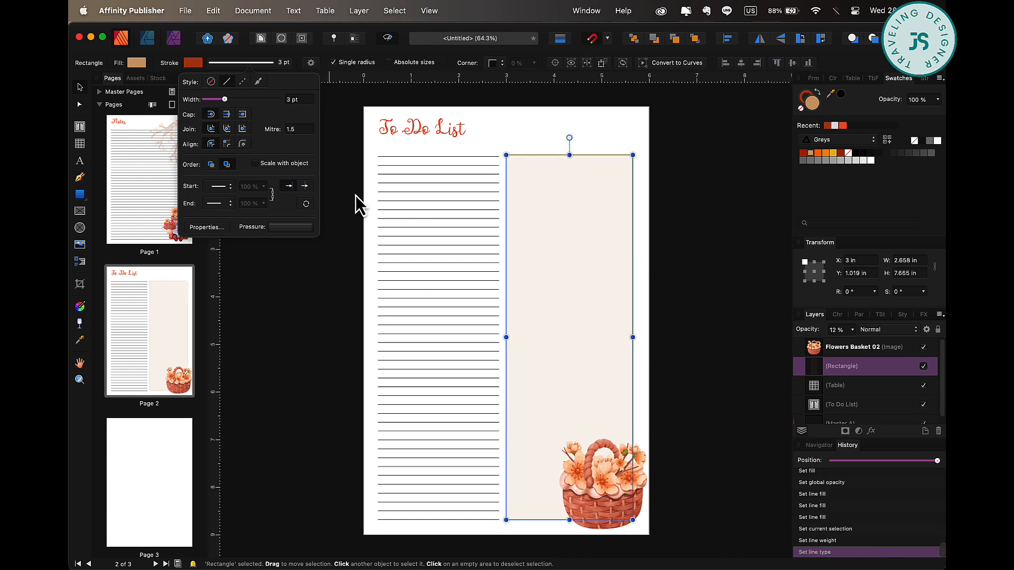
pyautogui.click(339, 286)
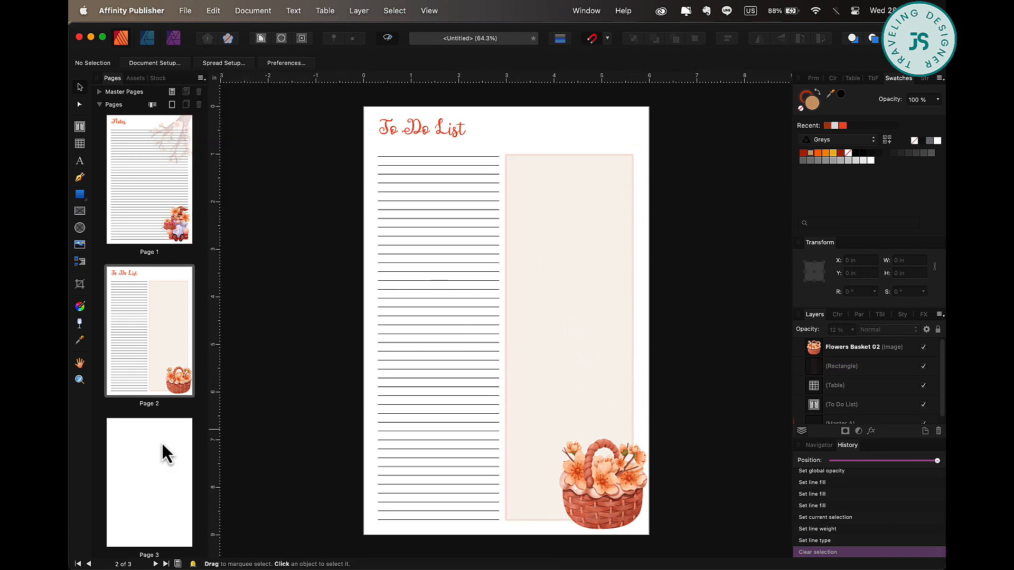
# Draw a 6 by 9 in table covering blank page 3 and set it to 23 columns to form graph paper.
pyautogui.doubleClick(126, 452)
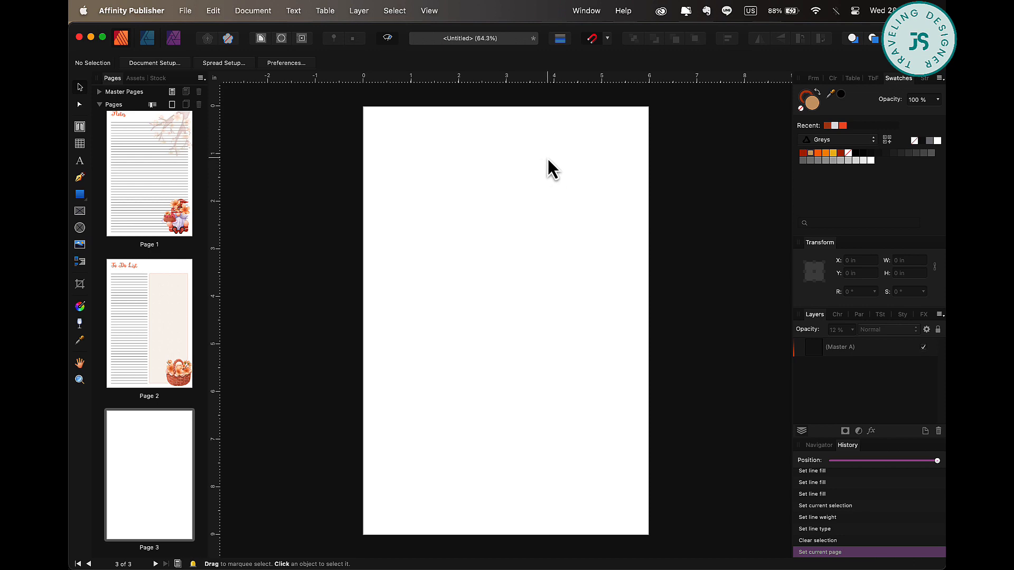
pyautogui.click(79, 143)
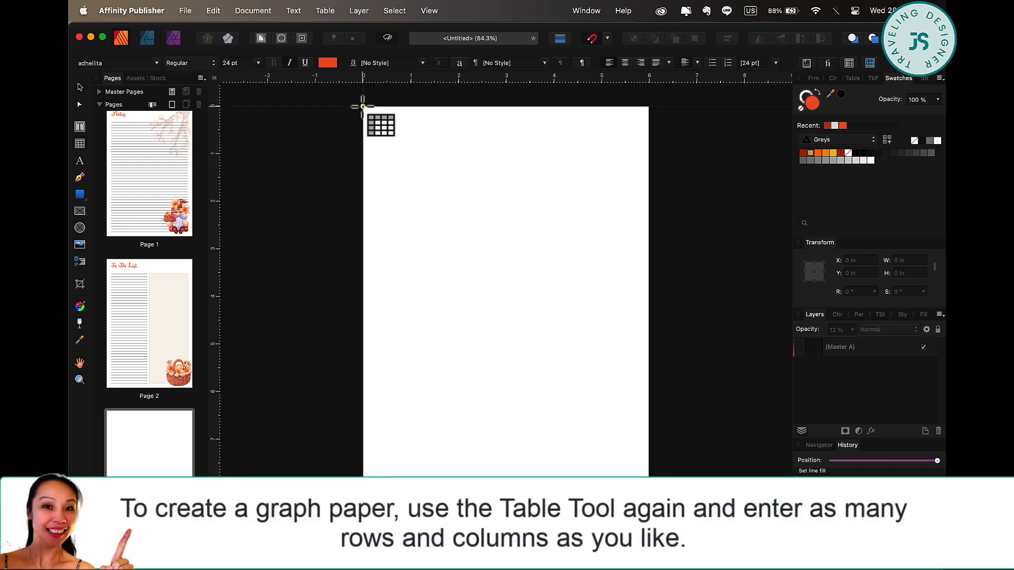
pyautogui.moveTo(364, 106); pyautogui.dragTo(530, 363)
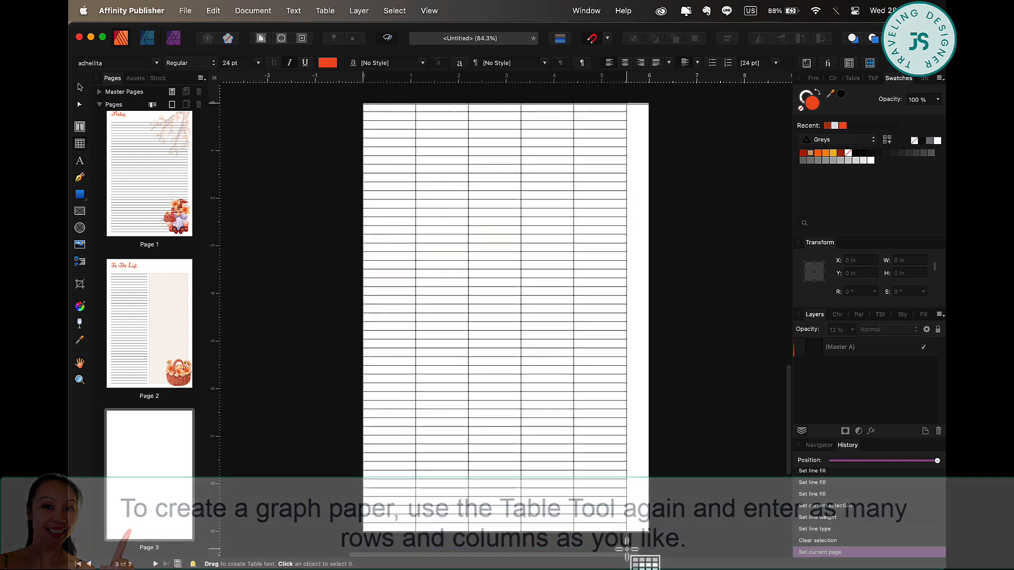
pyautogui.moveTo(649, 456); pyautogui.dragTo(649, 445)
pyautogui.scroll(5, 647, 369)
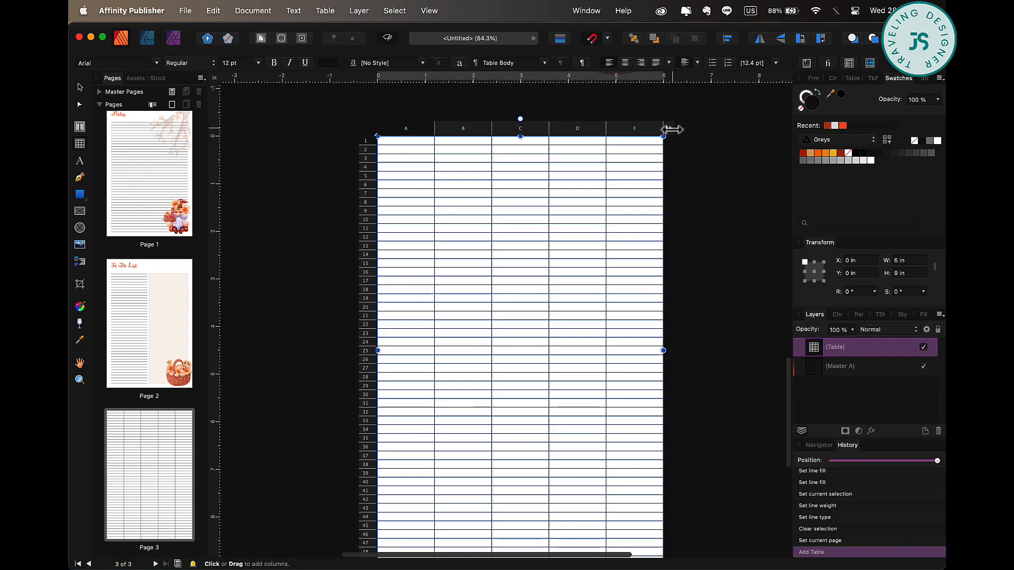
pyautogui.click(670, 129)
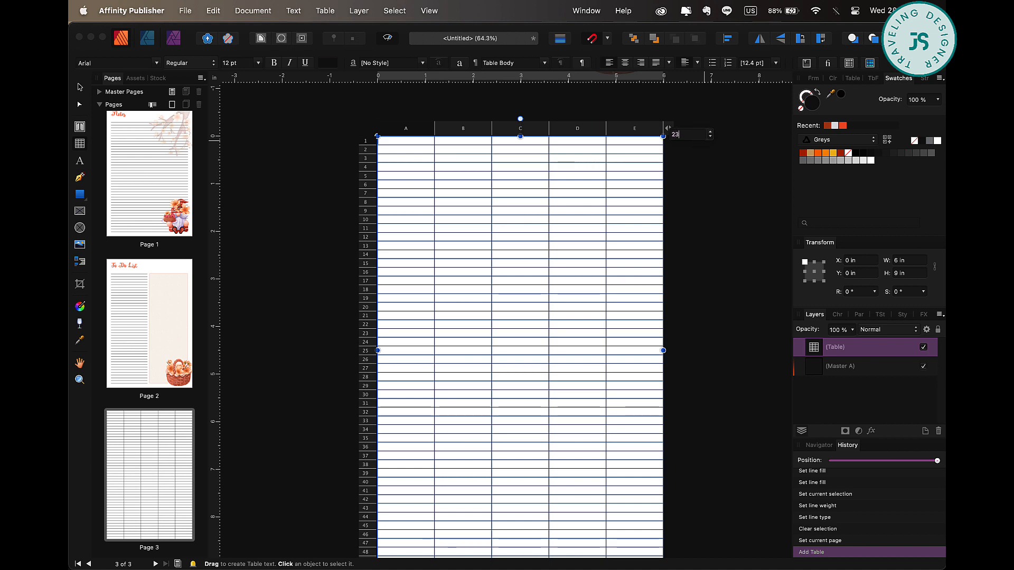
pyautogui.press('Return')
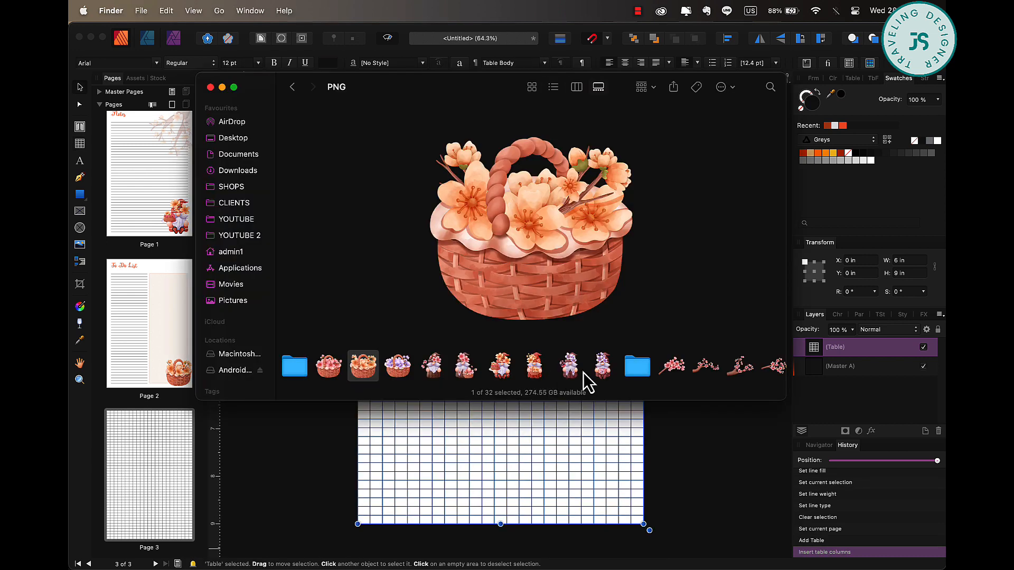
# Place the Graphic 05 gnome from Finder's PNG folder on the graph page, scale it down and move it to the lower-right corner.
pyautogui.click(570, 370)
pyautogui.moveTo(568, 369); pyautogui.dragTo(471, 414)
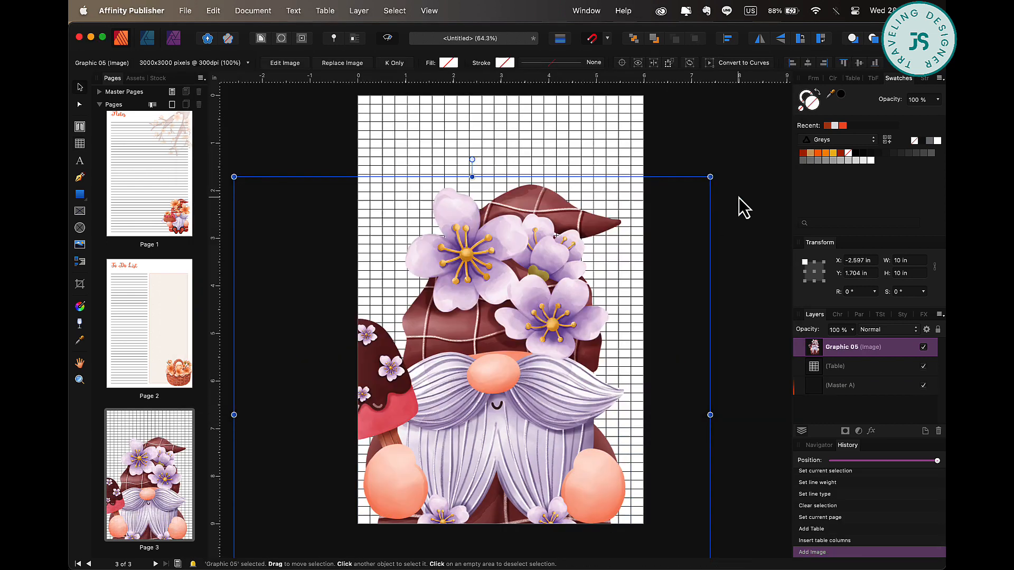
pyautogui.moveTo(709, 177); pyautogui.dragTo(468, 399)
pyautogui.moveTo(385, 482); pyautogui.dragTo(652, 339)
pyautogui.moveTo(743, 254); pyautogui.dragTo(666, 325)
pyautogui.click(689, 321)
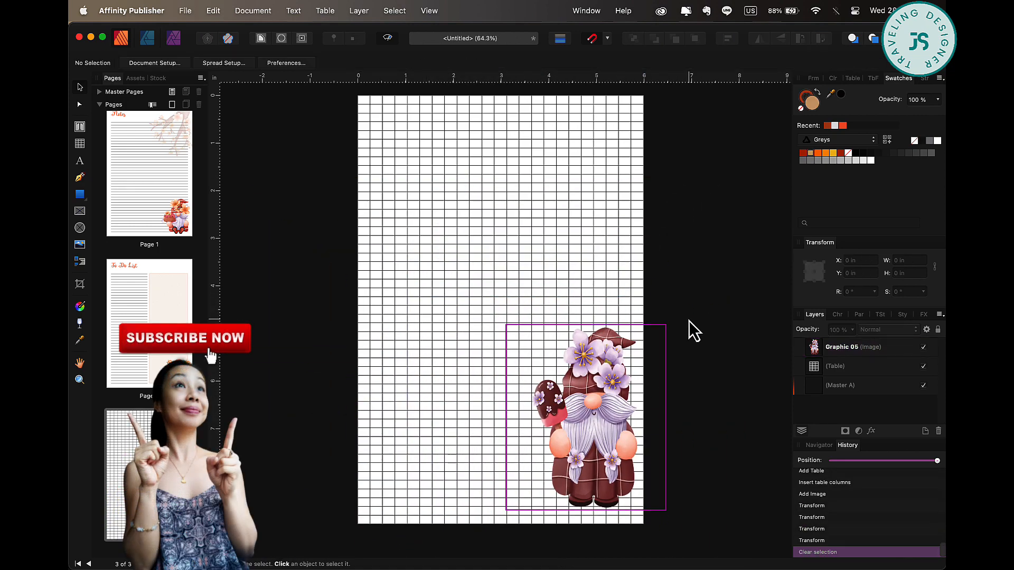
# Place Purple Sakura Branch 01 from Finder's PNG folder at the page's upper-left corner, scaled to about 6.2 by 4.7 in and rotated about -55.3°.
pyautogui.scroll(2, 685, 325)
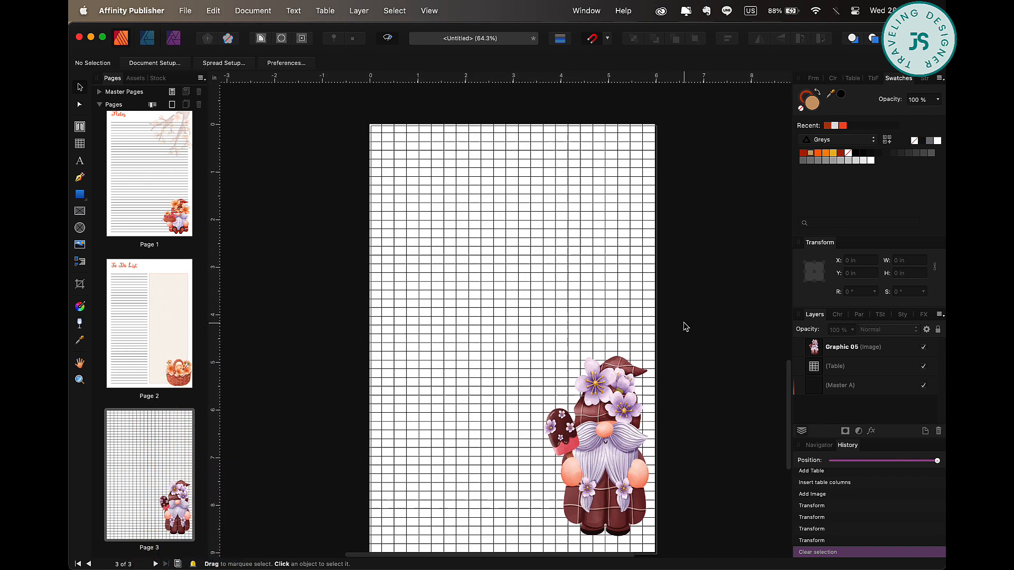
pyautogui.moveTo(437, 366); pyautogui.dragTo(392, 433)
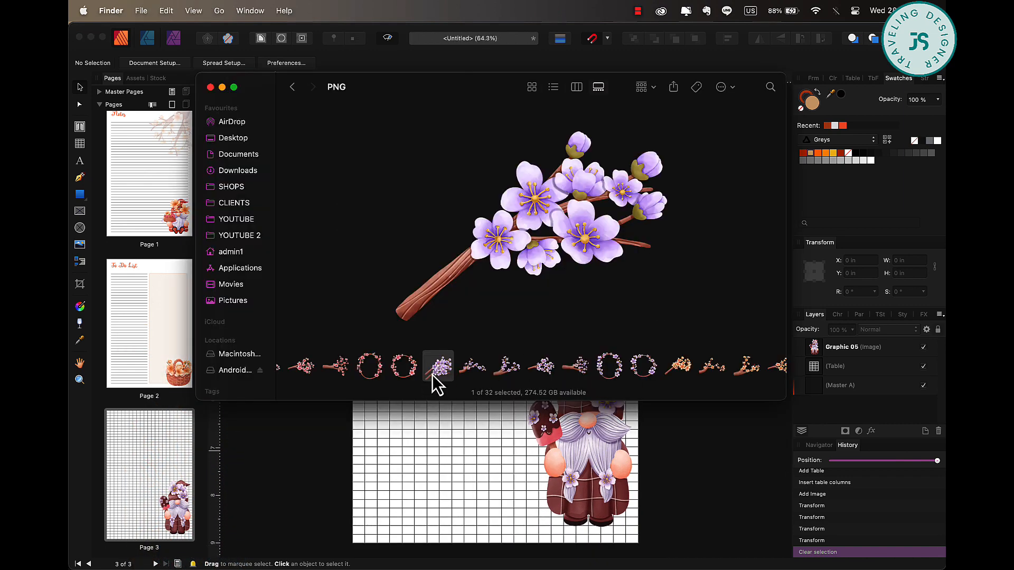
pyautogui.moveTo(432, 376); pyautogui.dragTo(443, 433)
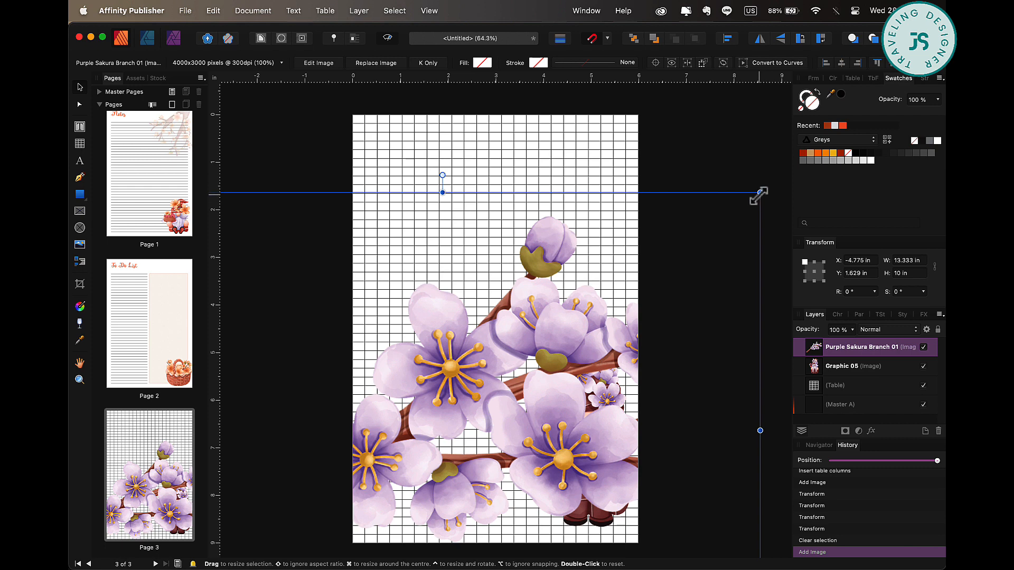
pyautogui.moveTo(759, 194); pyautogui.dragTo(729, 222)
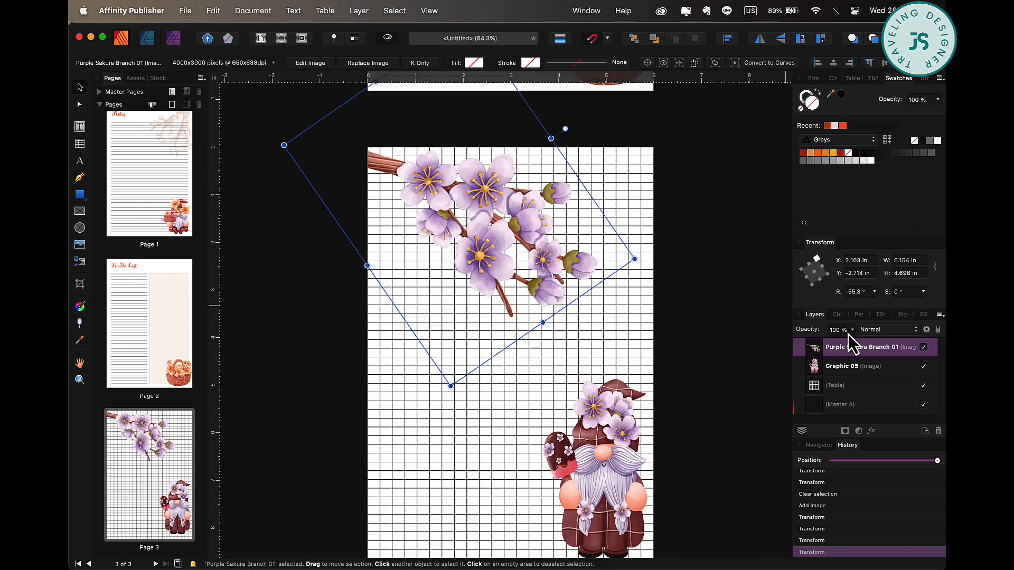
# Lower the purple sakura branch's opacity to 35% and deselect it.
pyautogui.moveTo(852, 330); pyautogui.dragTo(790, 346)
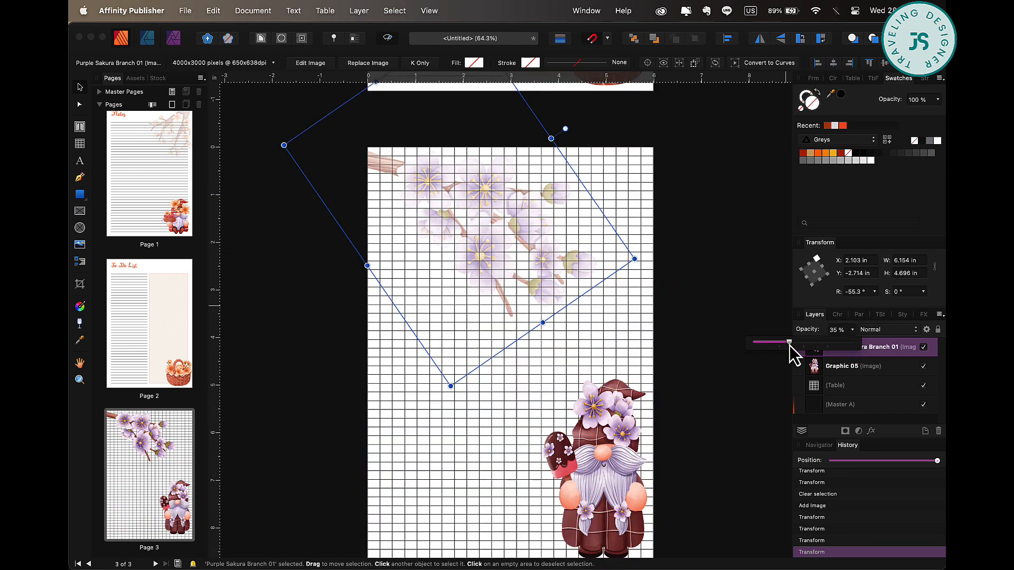
pyautogui.click(704, 366)
pyautogui.scroll(-3, 704, 366)
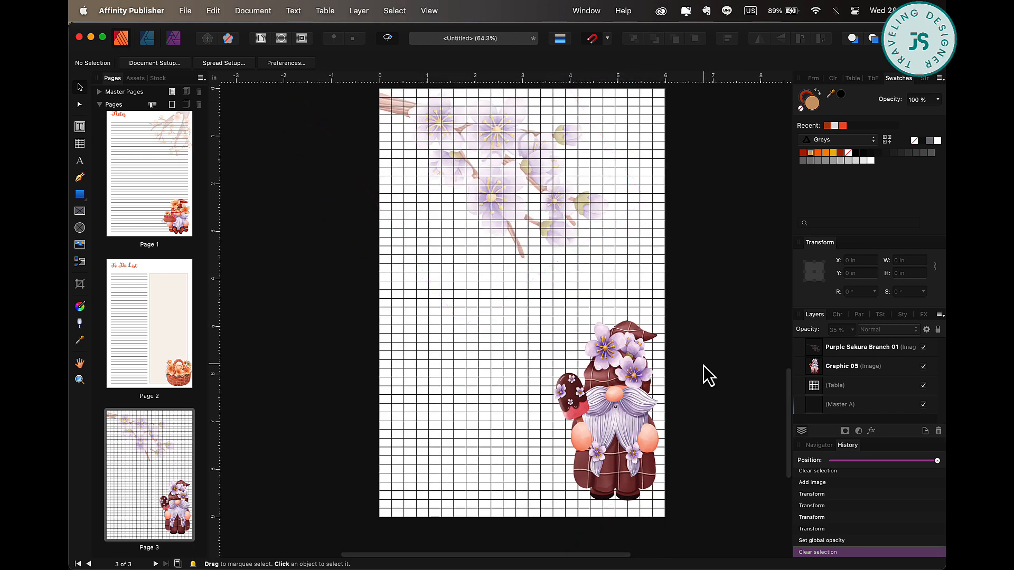
# Scale the gnome image down further and reposition it in the graph page's lower-right corner.
pyautogui.scroll(2, 698, 362)
pyautogui.scroll(-4, 699, 362)
pyautogui.scroll(2, 697, 360)
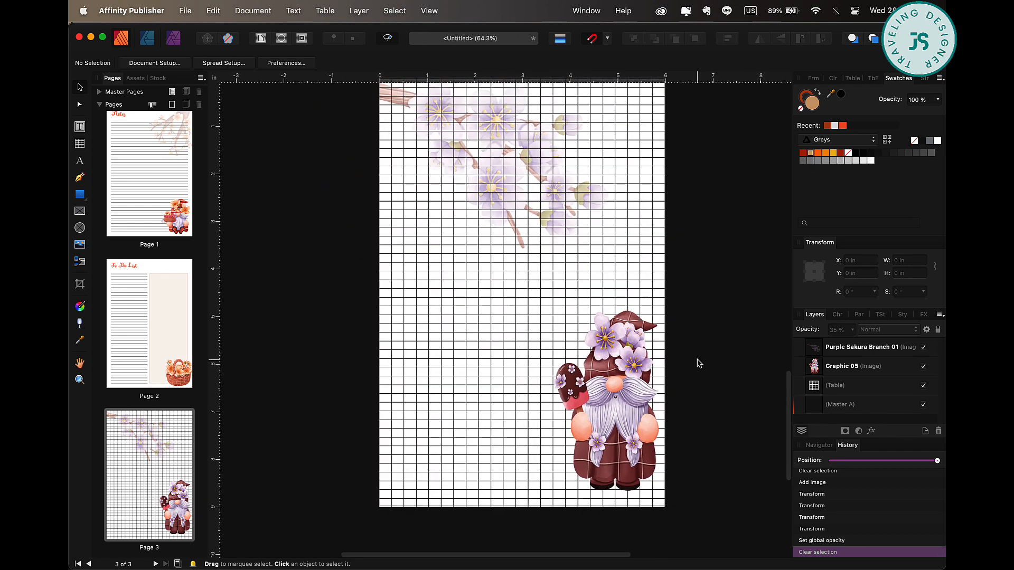
pyautogui.click(639, 378)
pyautogui.moveTo(673, 307); pyautogui.dragTo(650, 367)
pyautogui.moveTo(622, 440); pyautogui.dragTo(649, 449)
pyautogui.click(719, 397)
# Look over the Notes, To Do List and graph paper pages.
pyautogui.scroll(2, 718, 396)
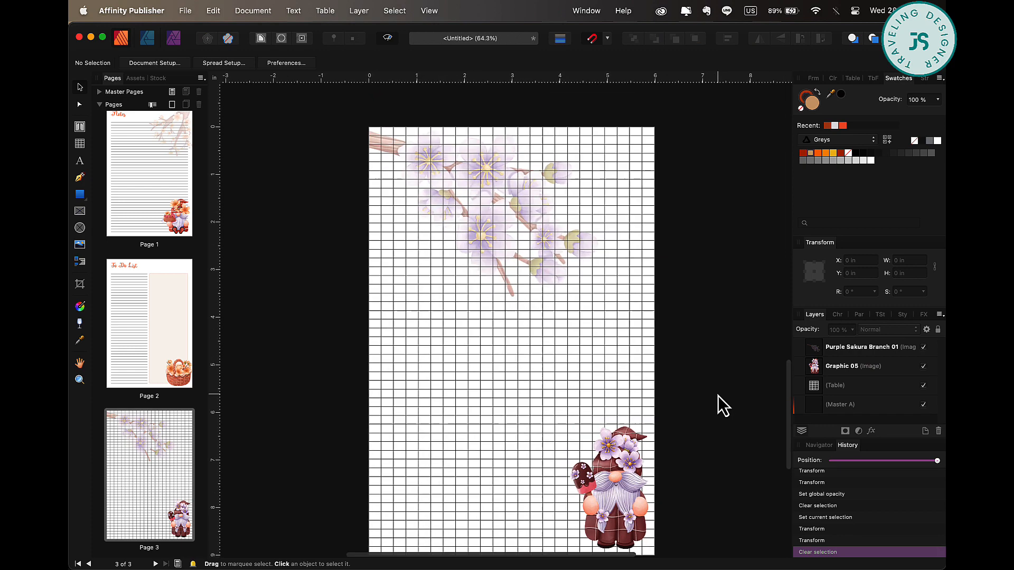
pyautogui.scroll(10, 718, 395)
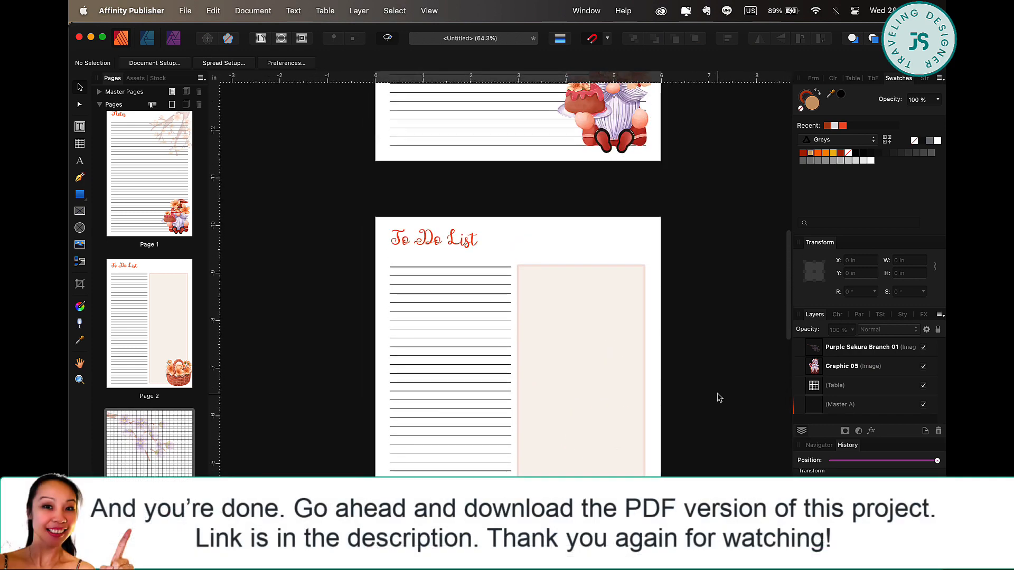
pyautogui.scroll(12, 719, 398)
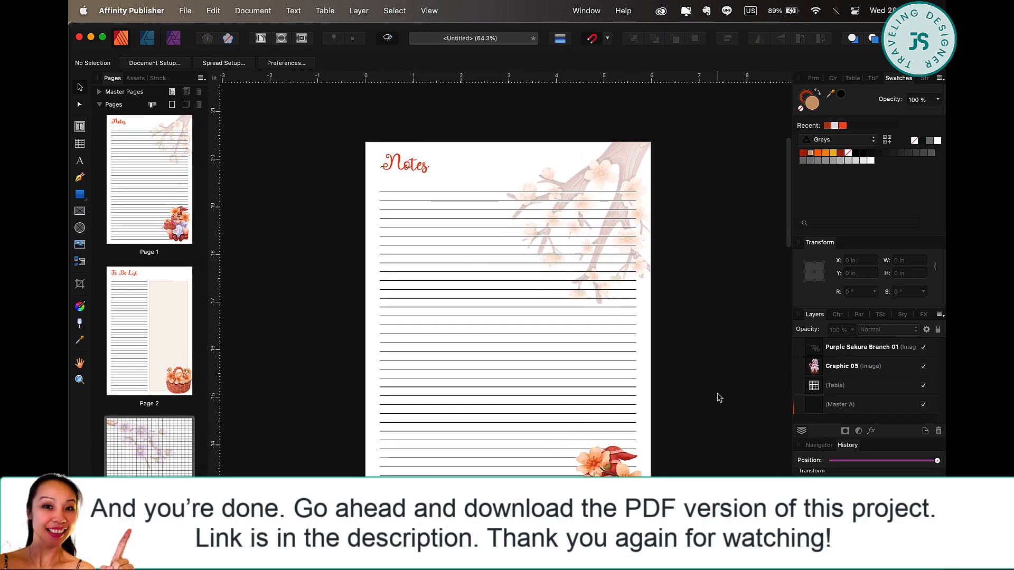
pyautogui.scroll(-20, 719, 397)
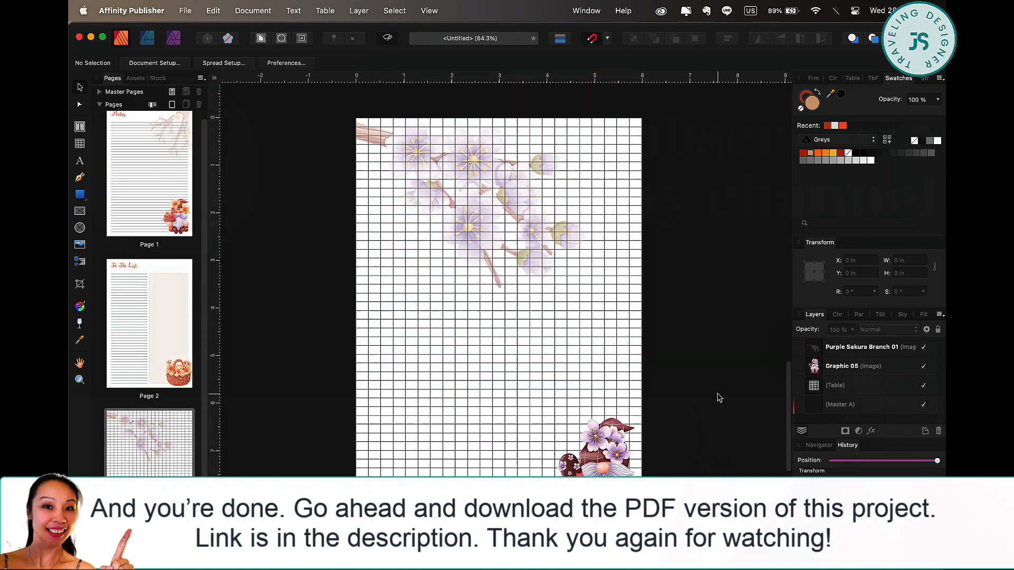